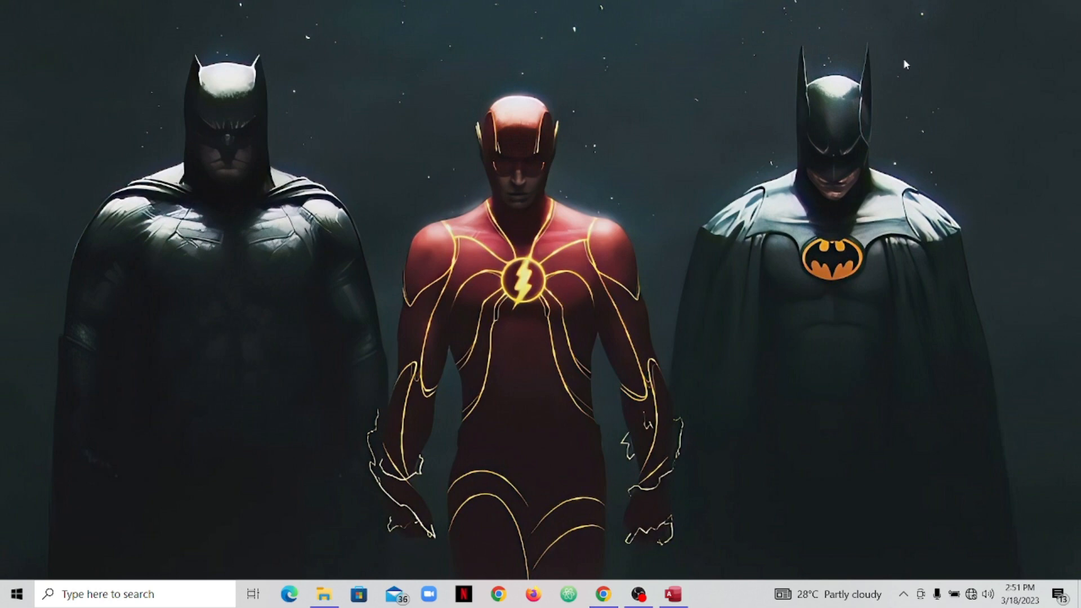
Switch to Access and open the Customers and Orders tables in Datasheet View.
left_click(681, 596)
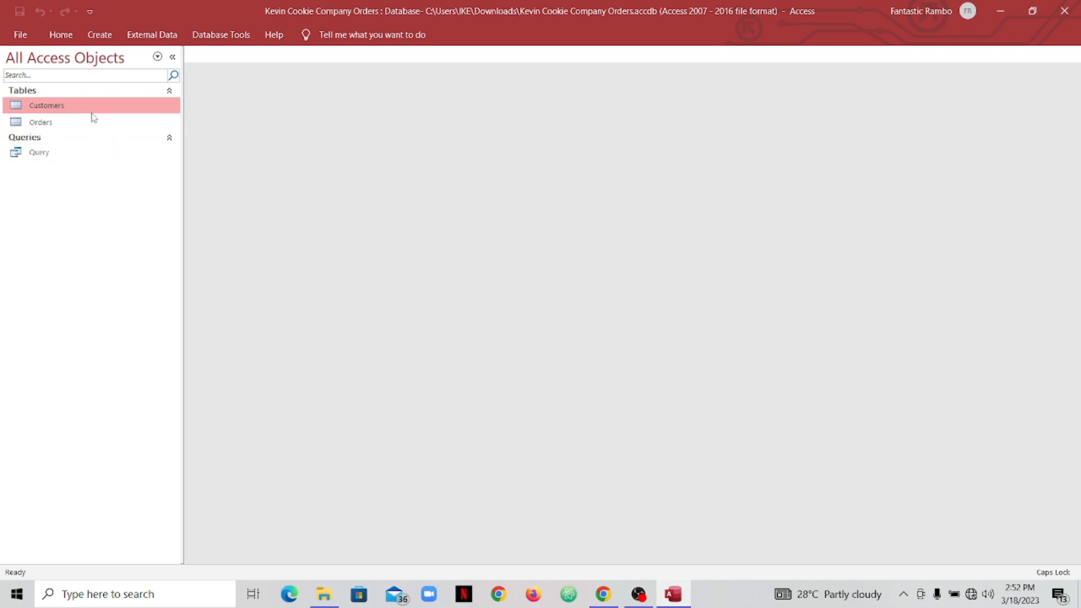
double_click(93, 111)
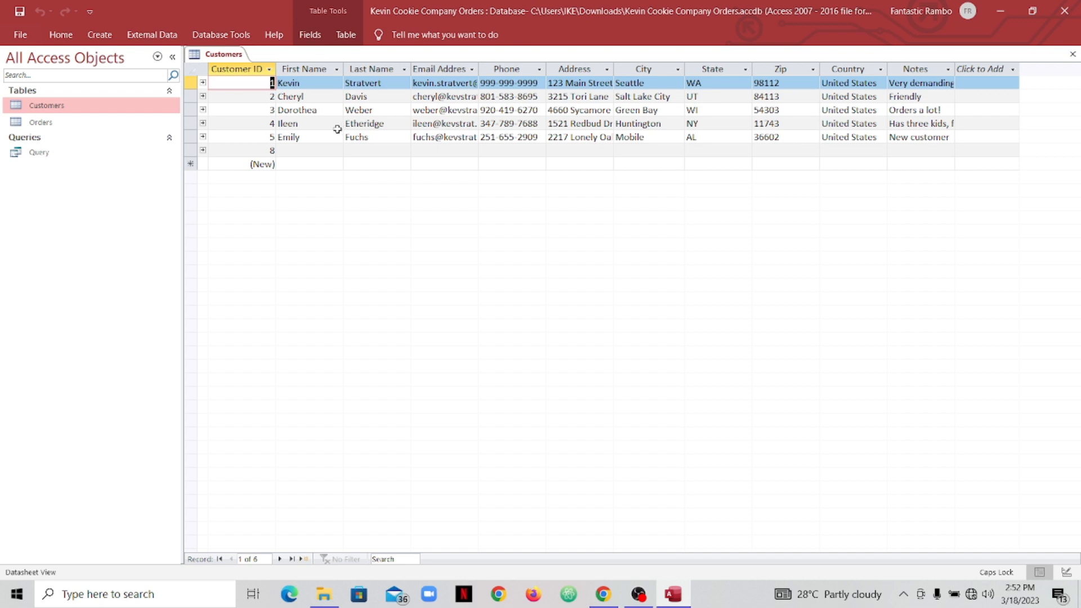
left_click(38, 127)
double_click(38, 132)
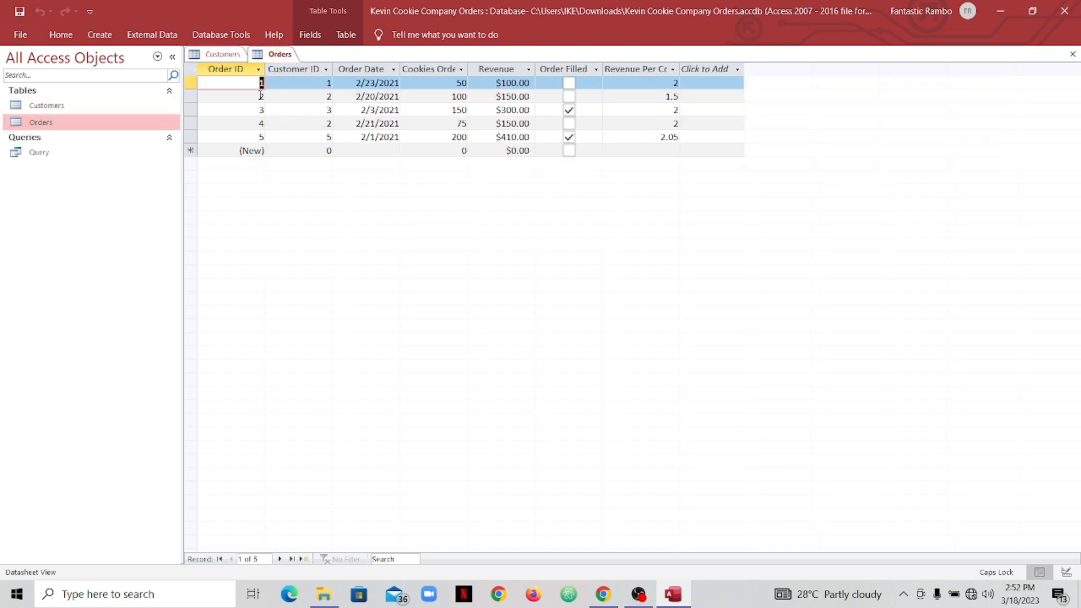
Create a basic report from the Customers table.
left_click(241, 57)
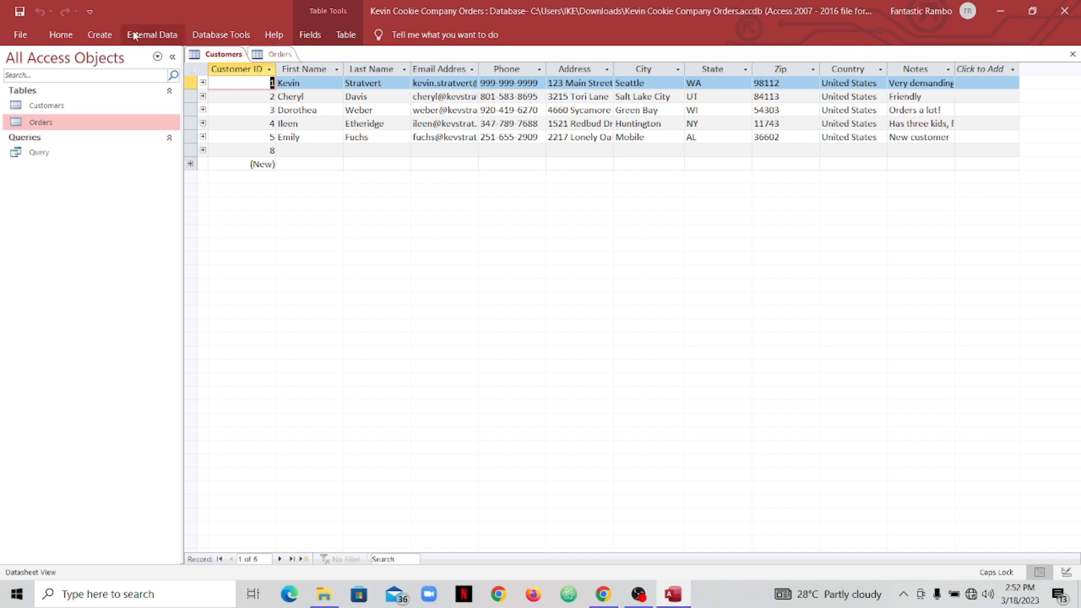
left_click(100, 34)
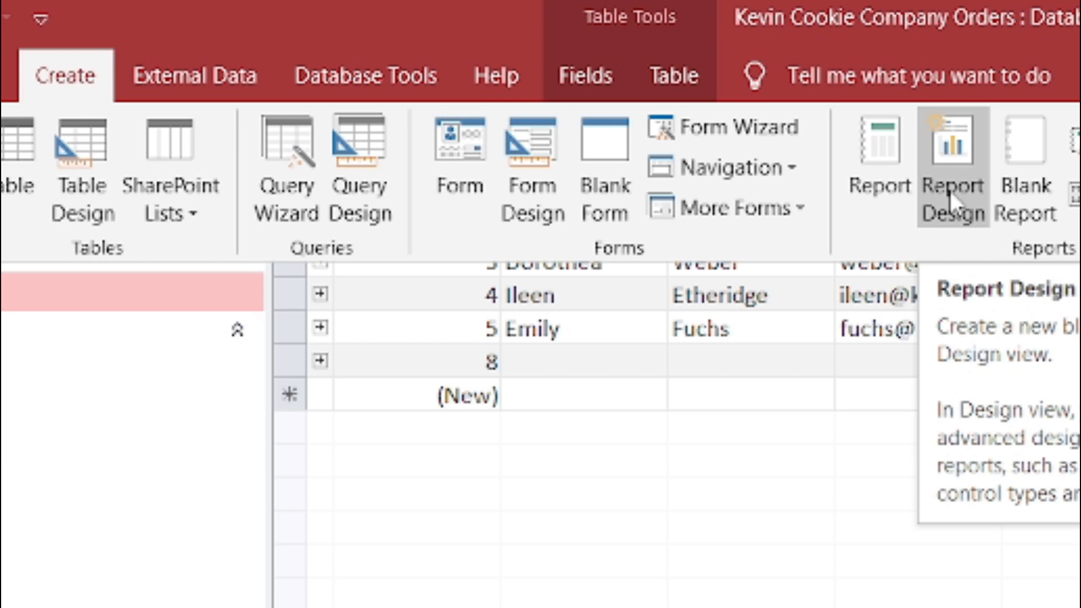
left_click(863, 174)
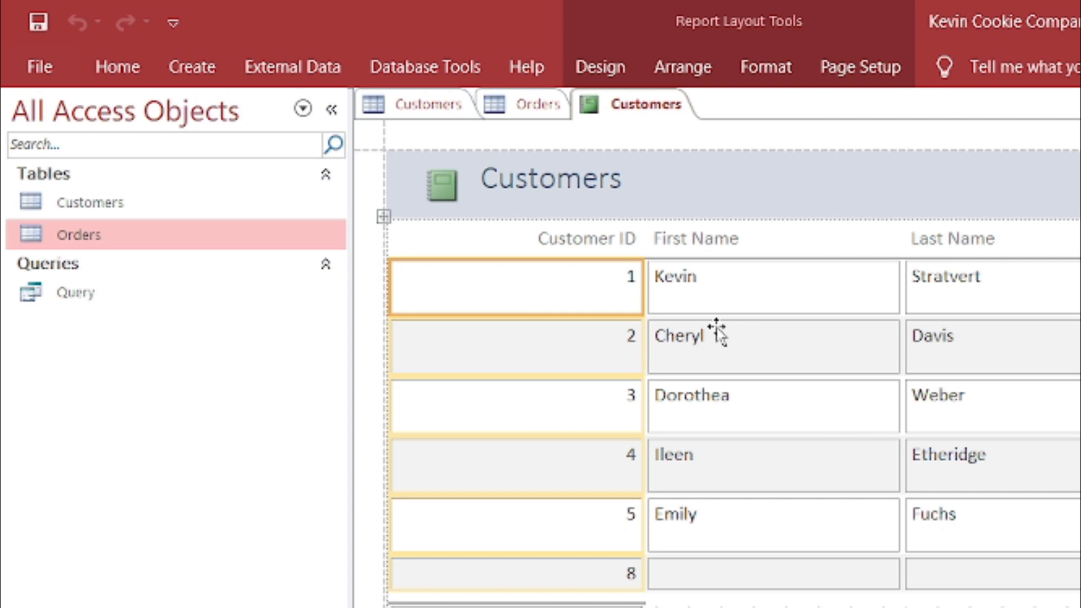
Display the new Customers report in Report View.
right_click(596, 105)
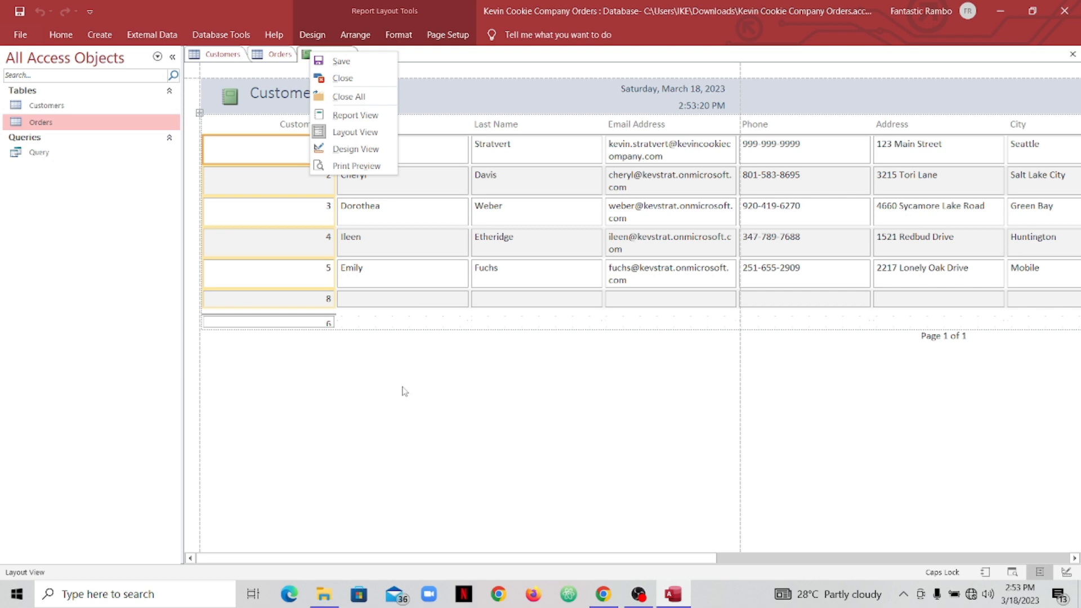
left_click(401, 394)
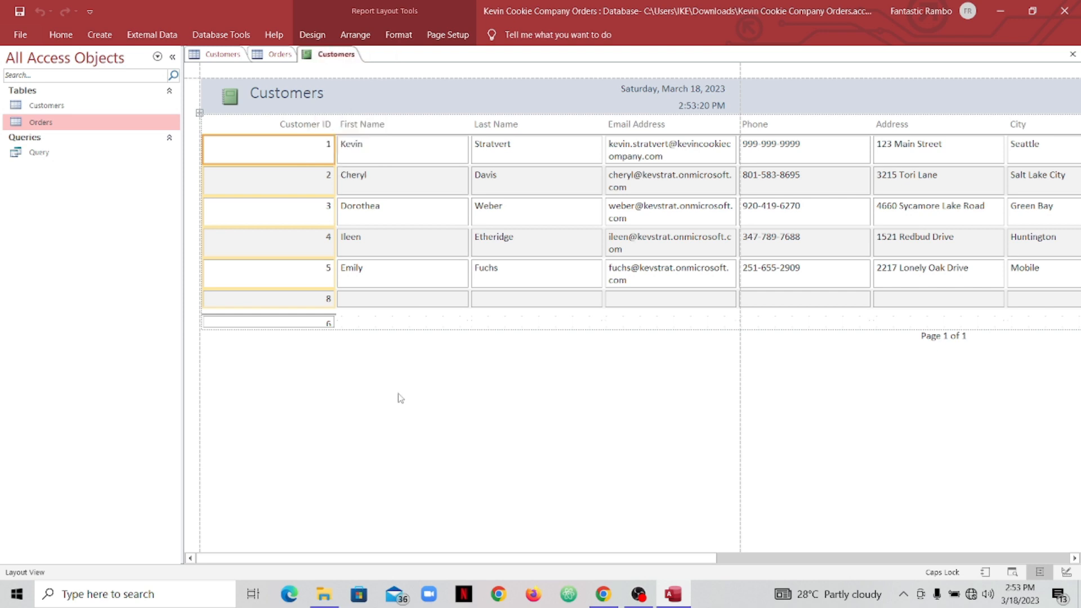
left_click(391, 338)
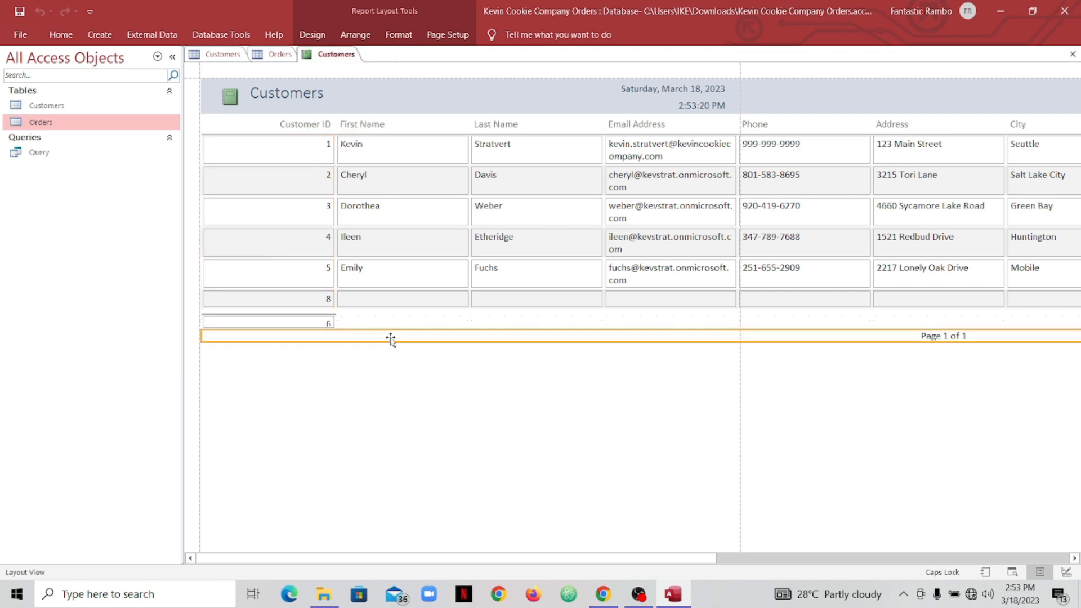
right_click(320, 58)
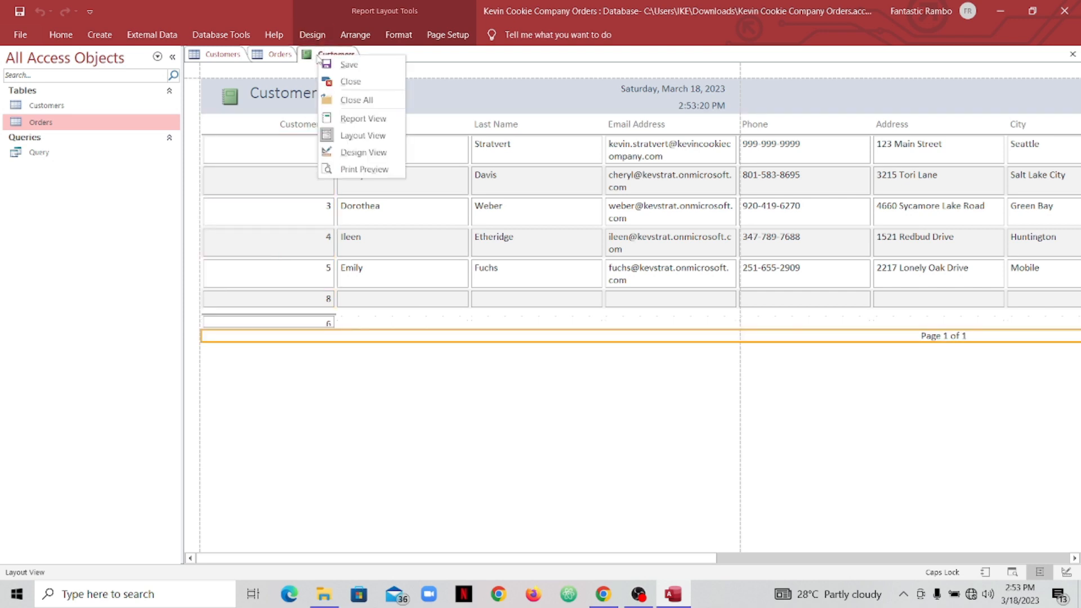
left_click(361, 118)
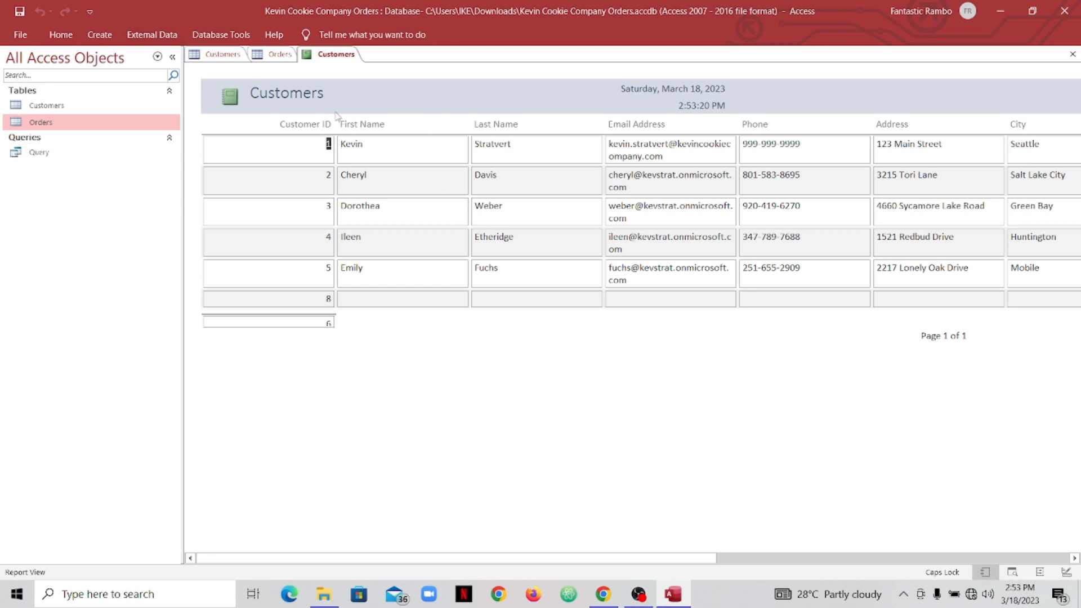
Shift the report's whole table layout slightly in Layout View and switch the report to Design View.
right_click(322, 53)
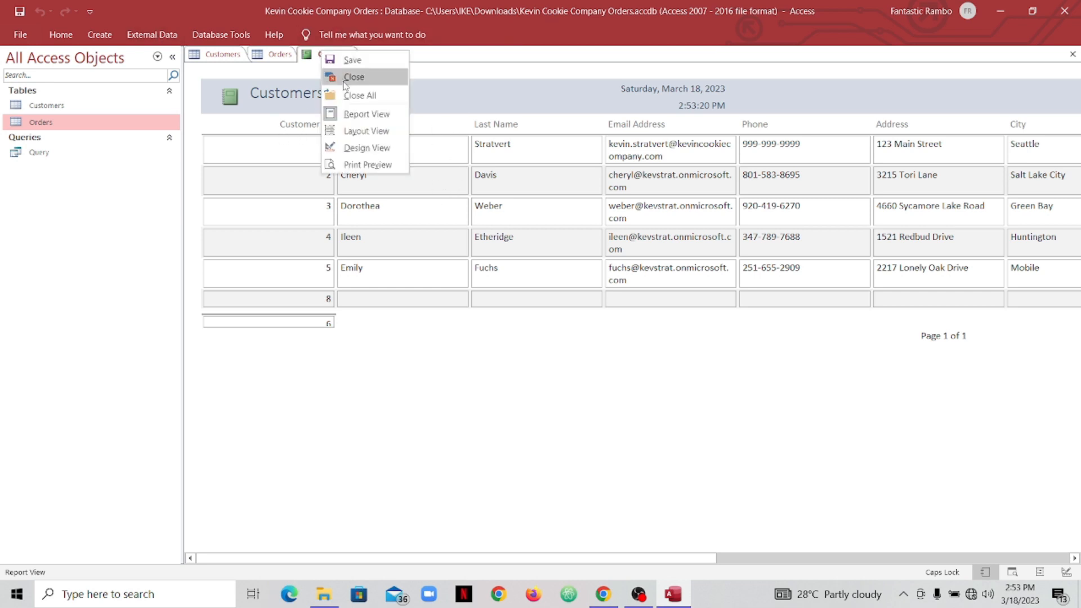
left_click(354, 132)
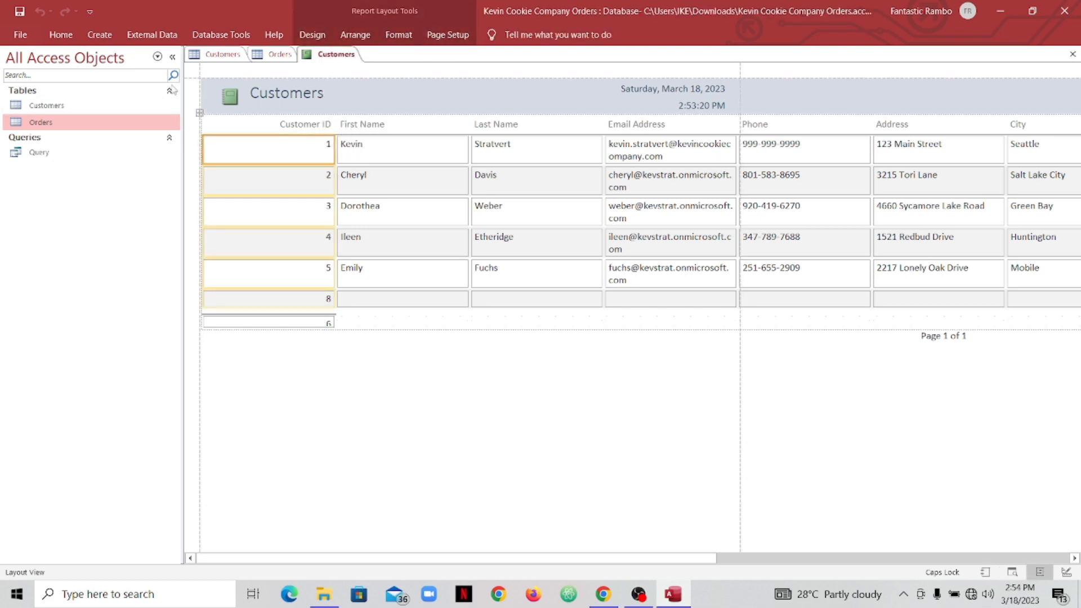
left_click_drag(199, 113, 217, 127)
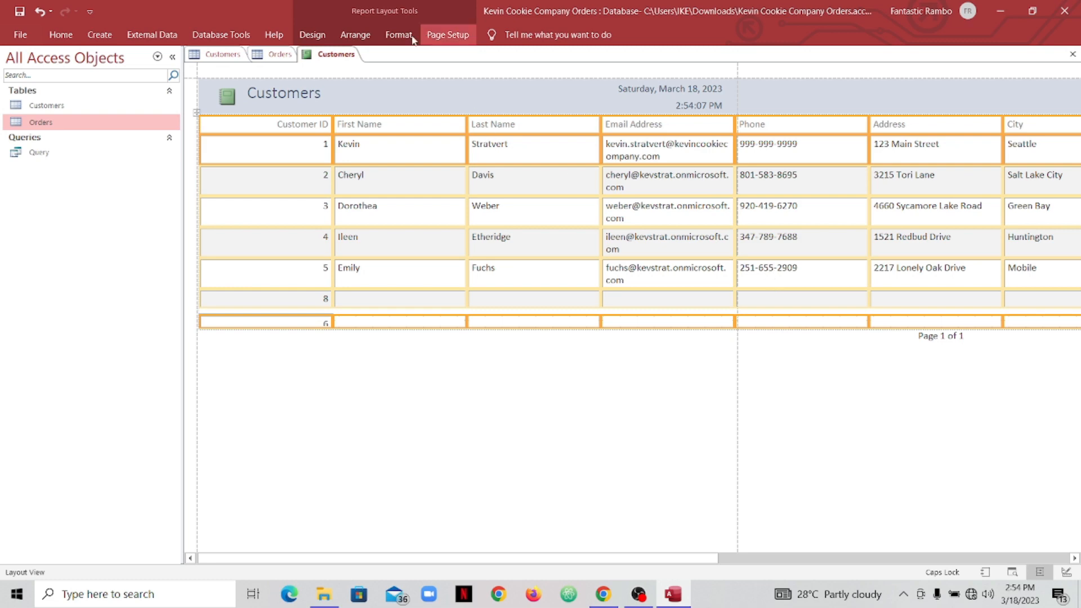
right_click(334, 56)
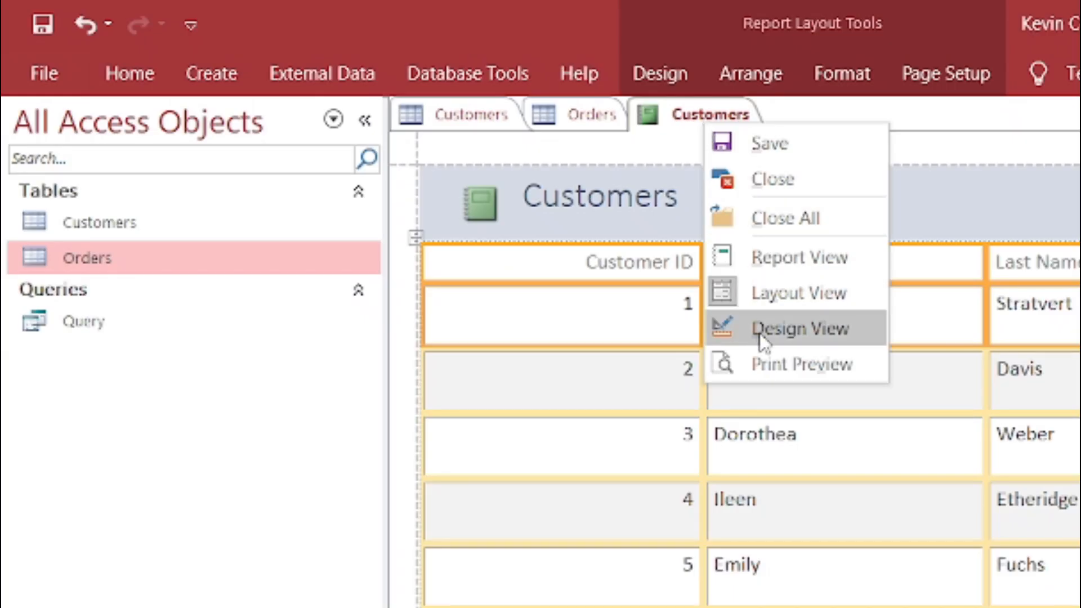
left_click(759, 333)
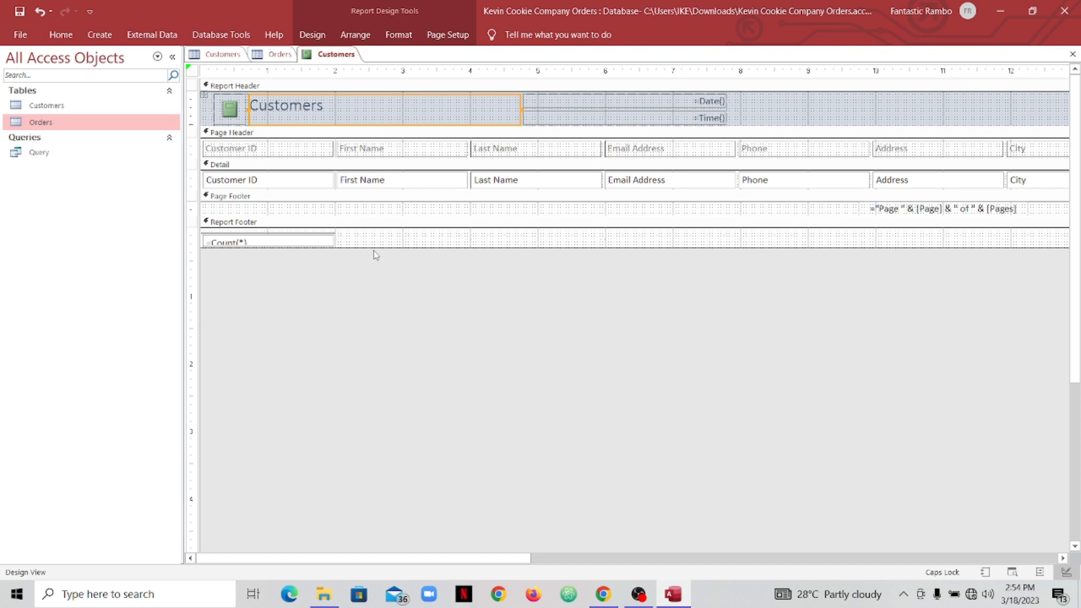
left_click_drag(372, 248, 364, 279)
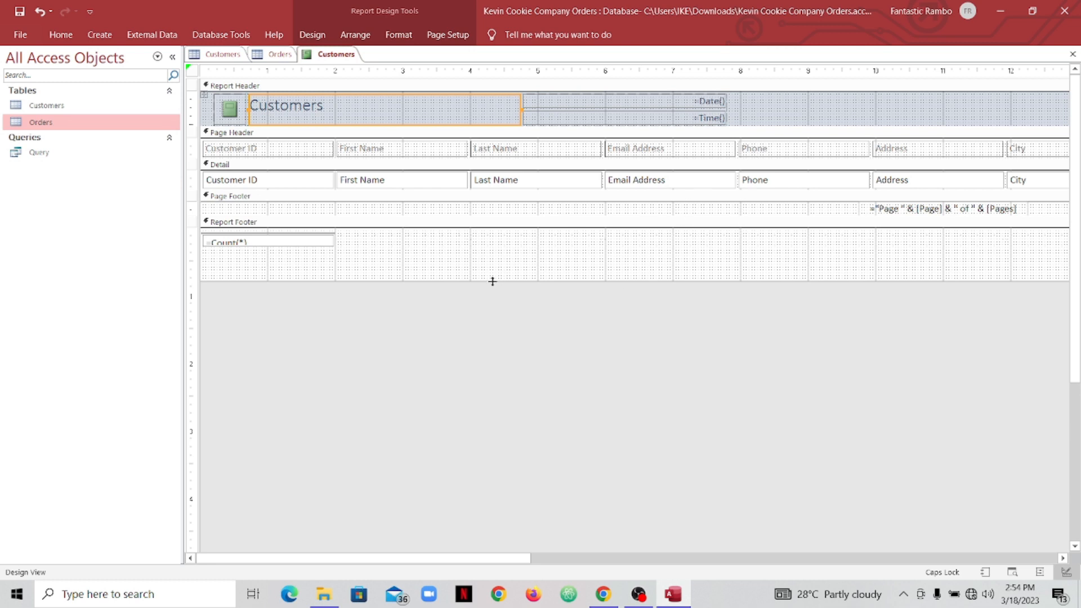
mouse_move(493, 282)
left_mouse_down()
mouse_move(504, 220)
mouse_move(502, 279)
left_mouse_up()
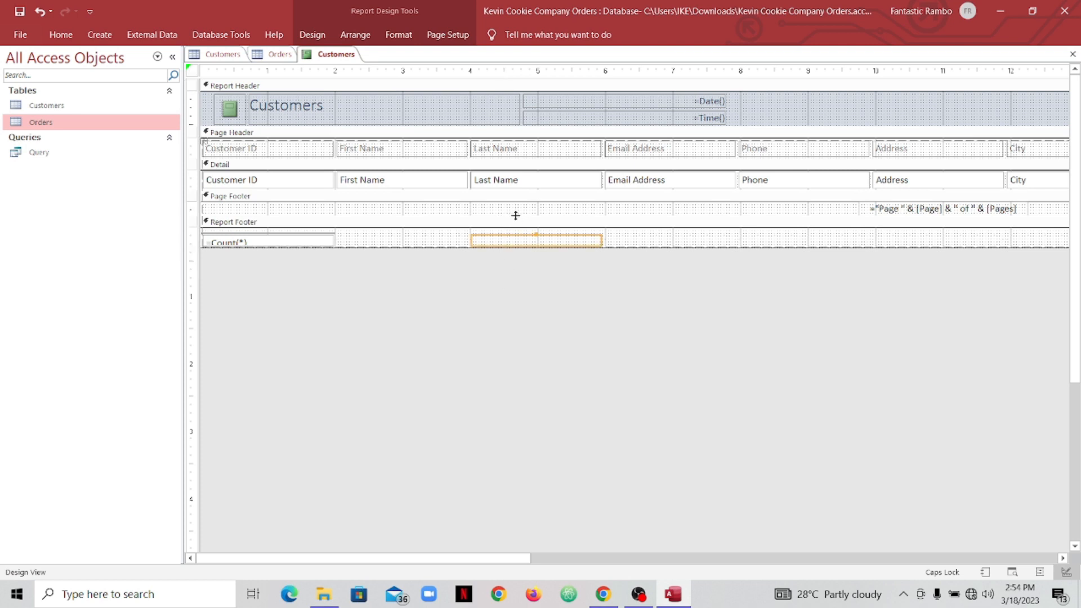
key("ctrl+z")
key("ctrl+z")
left_click(562, 213)
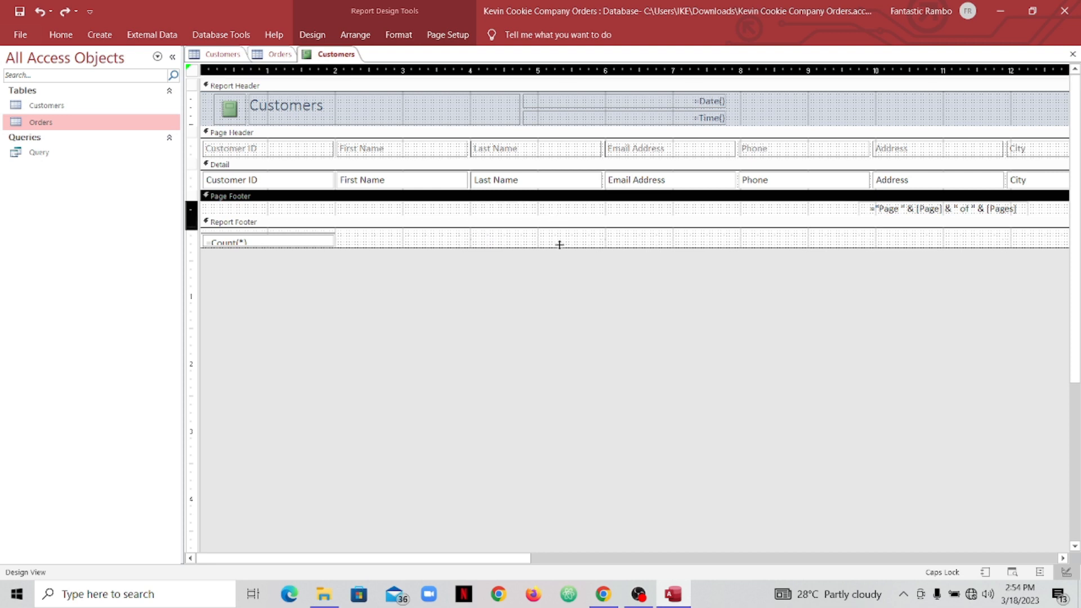
Enlarge the Detail section to about 1.21" high and set its back color to the gray theme color Accent 3.
mouse_move(560, 244)
left_mouse_down()
mouse_move(554, 283)
mouse_move(562, 194)
mouse_move(552, 248)
mouse_move(541, 251)
left_mouse_up()
double_click(434, 221)
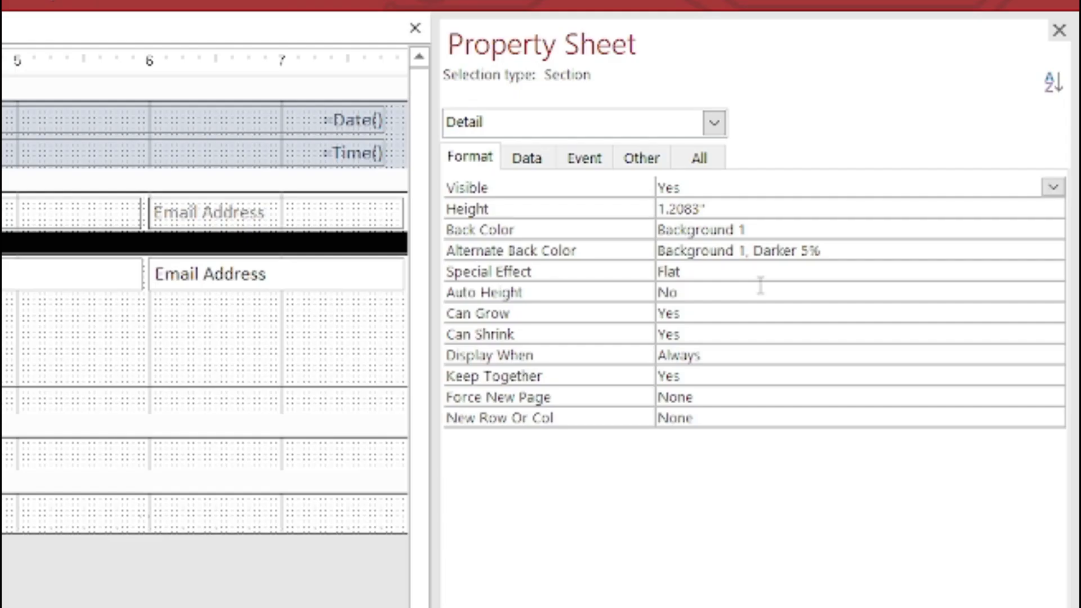
left_click(895, 252)
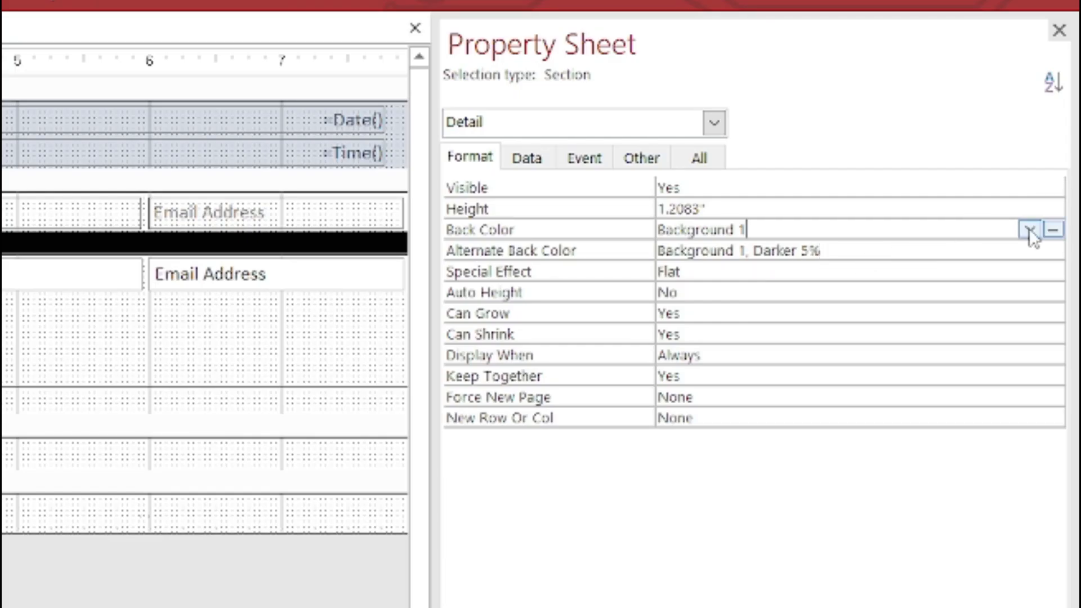
left_click(1053, 230)
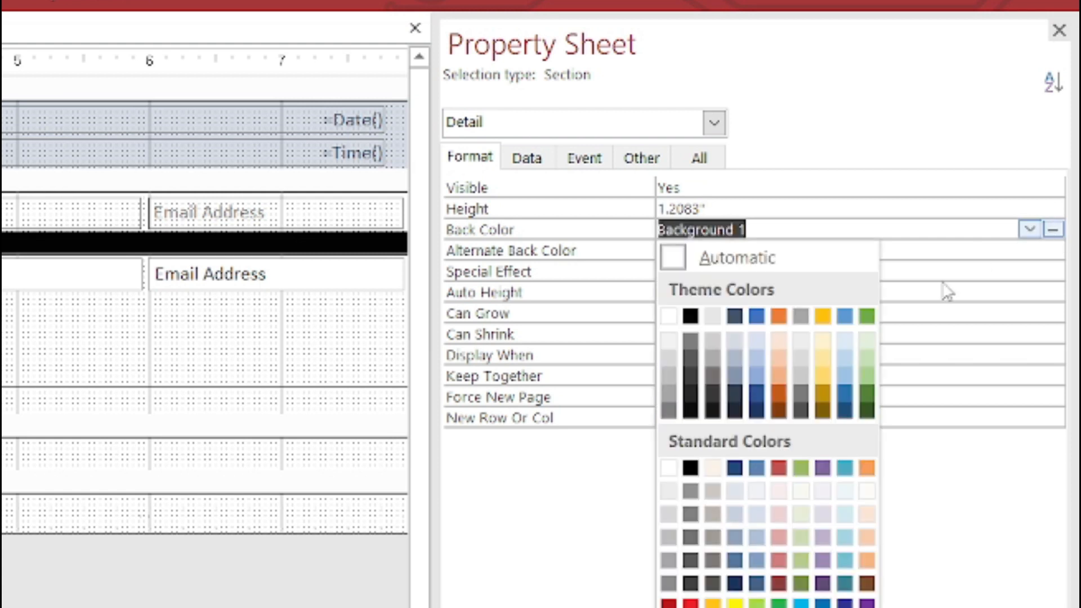
left_click(801, 317)
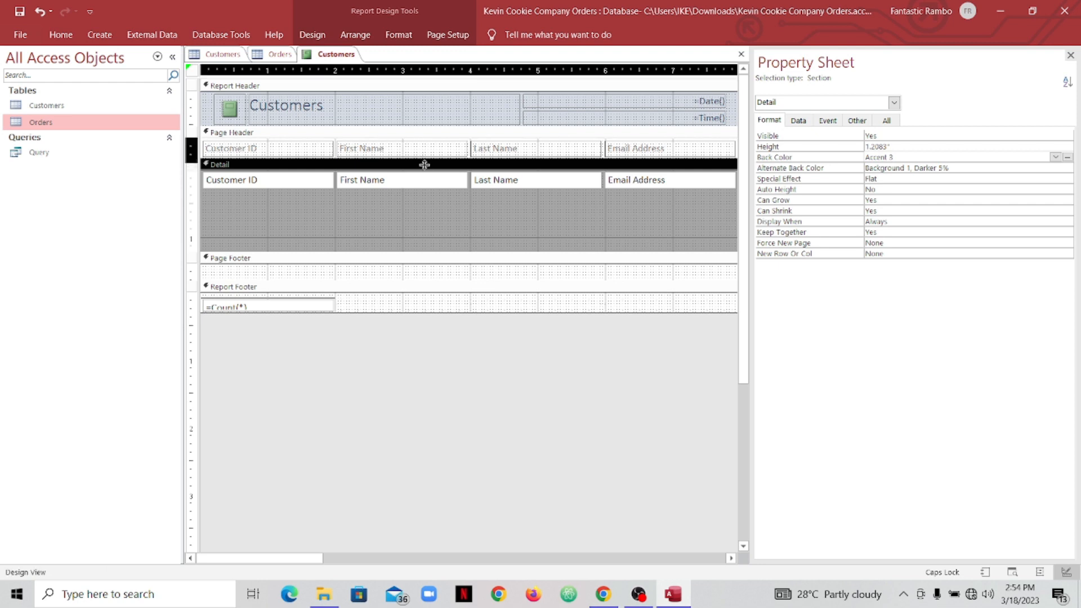
Enlarge the Page Header section to about 0.67" high and set its back color to the green Accent 6, Lighter 60%.
left_click_drag(421, 182, 422, 183)
left_click(443, 176)
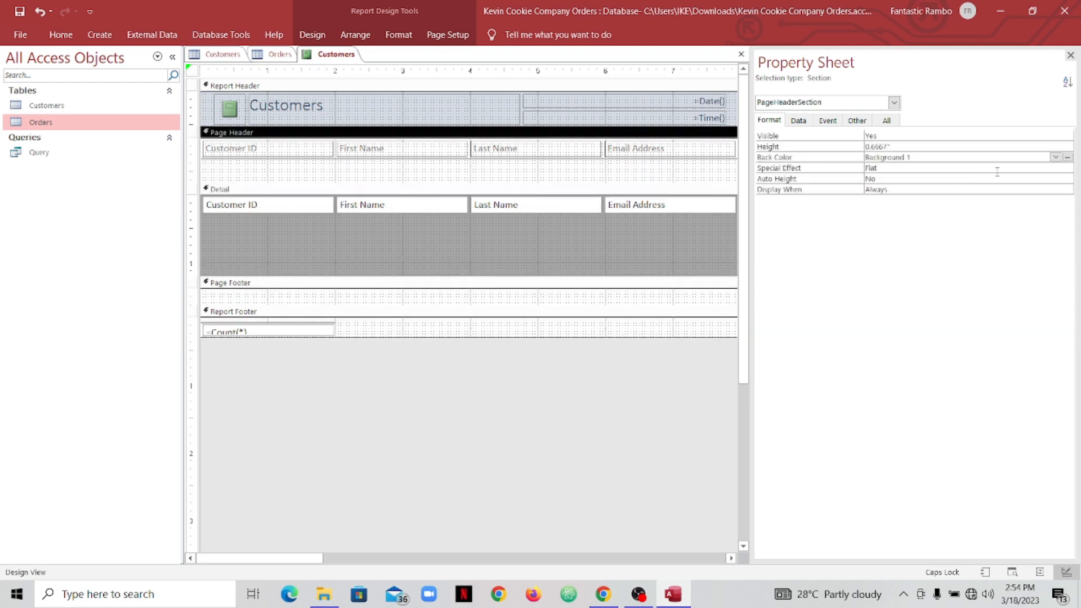
left_click(1068, 157)
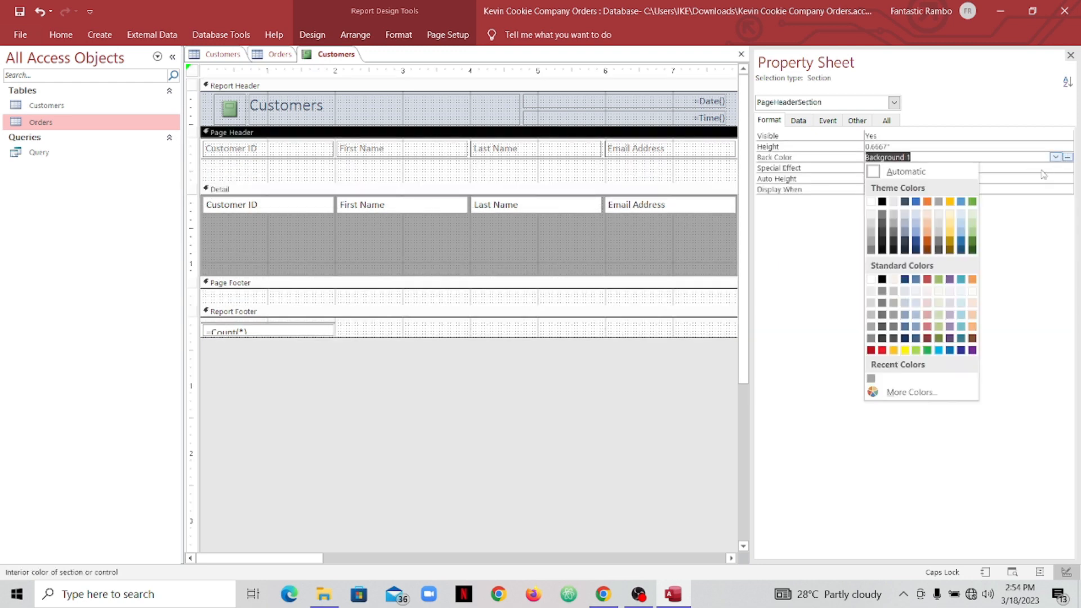
left_click(932, 204)
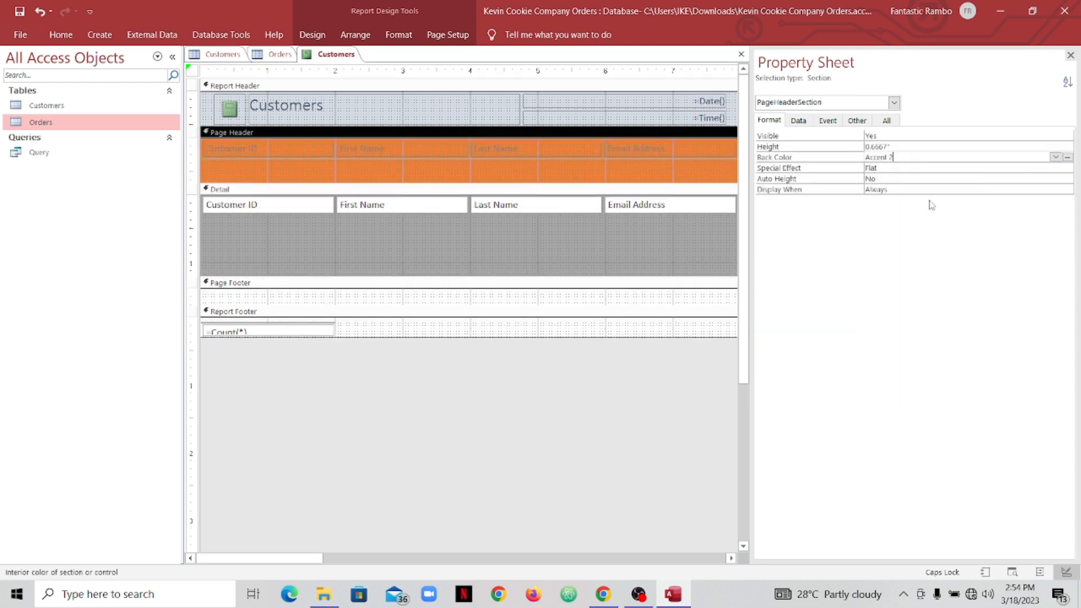
left_click(1067, 159)
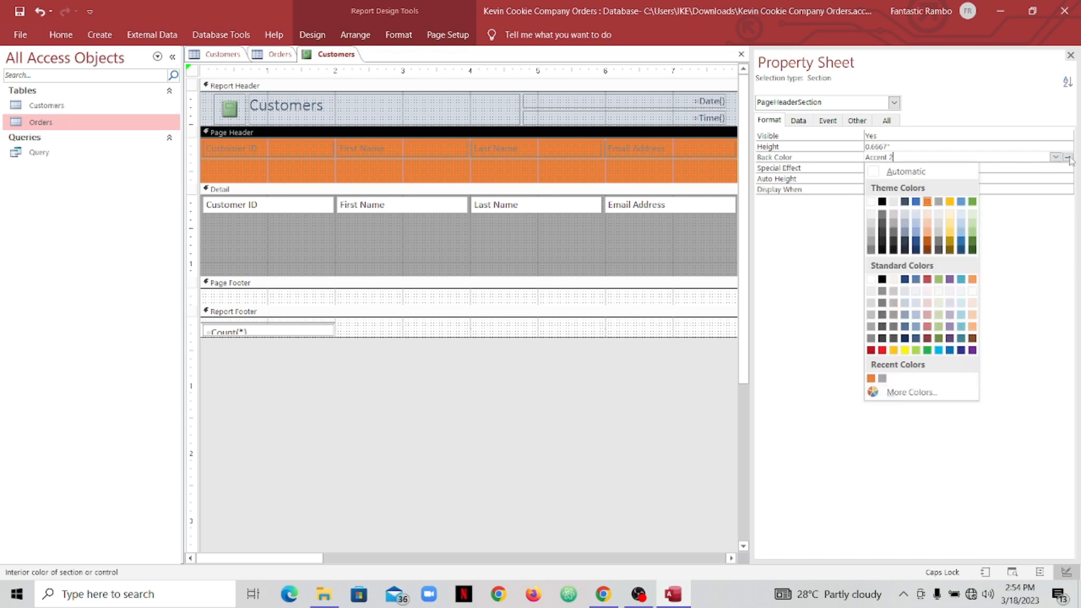
left_click(939, 215)
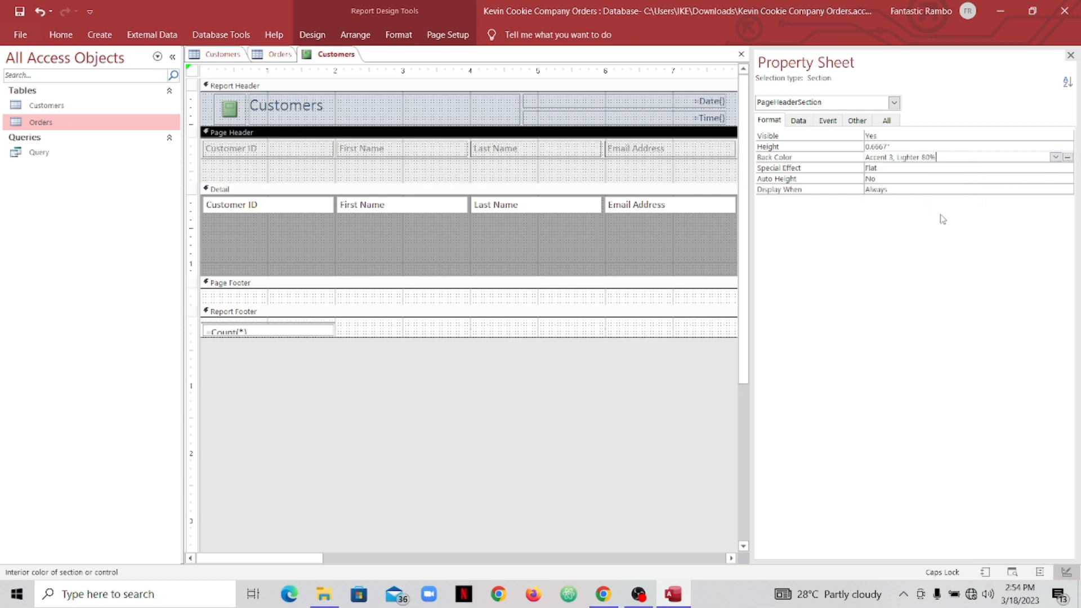
left_click(1067, 158)
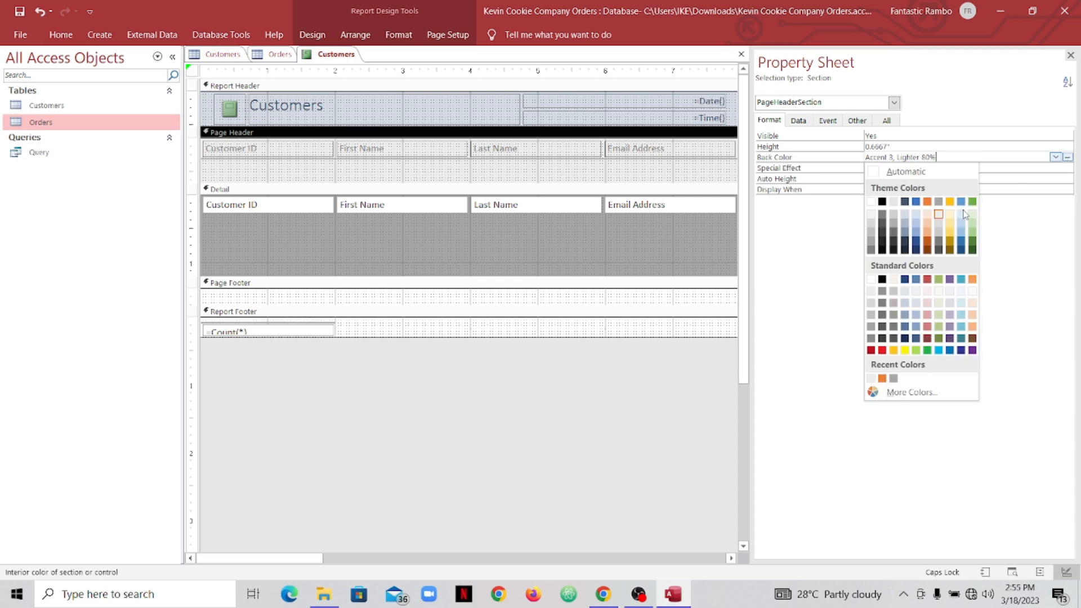
left_click(972, 226)
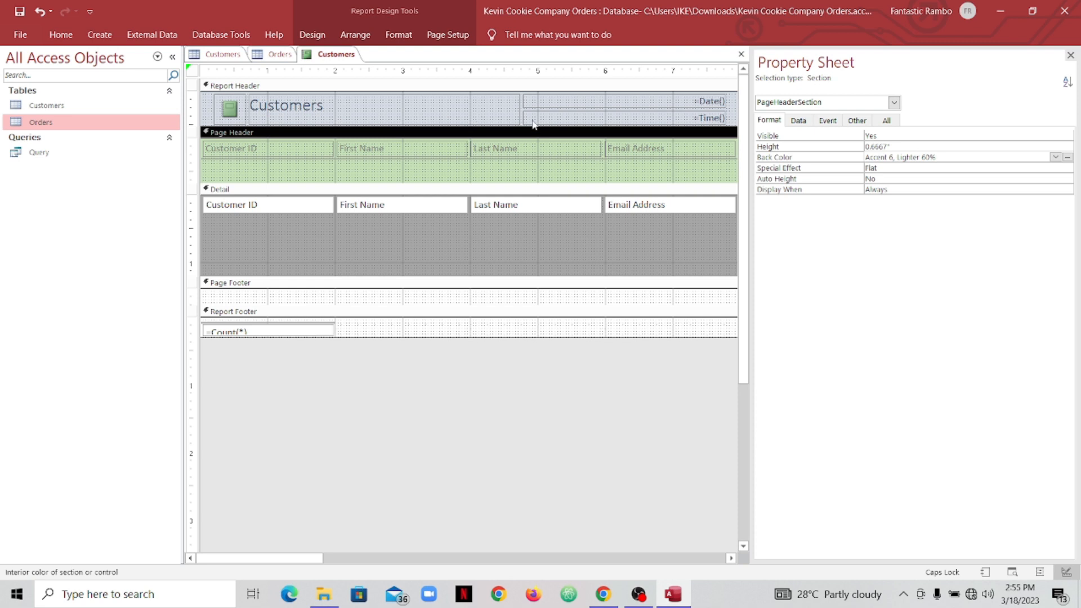
Reduce the Page Footer section's height to about 0.21".
left_click(346, 296)
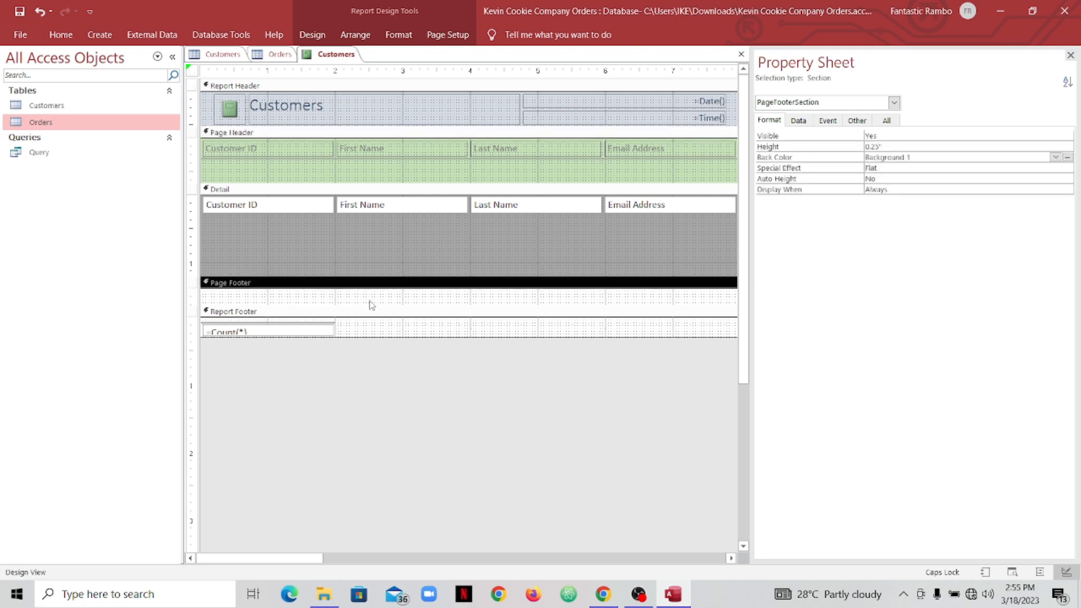
mouse_move(371, 305)
left_mouse_down()
mouse_move(372, 295)
mouse_move(376, 333)
mouse_move(380, 322)
left_mouse_up()
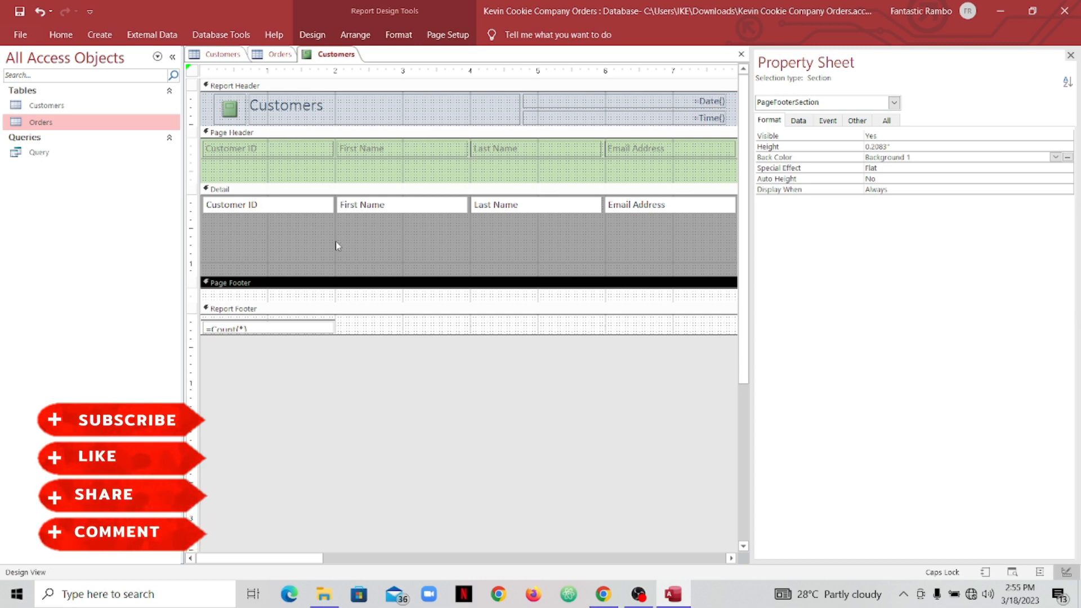
Show the Customers report in Report View and check the recolored header and detail sections.
right_click(329, 60)
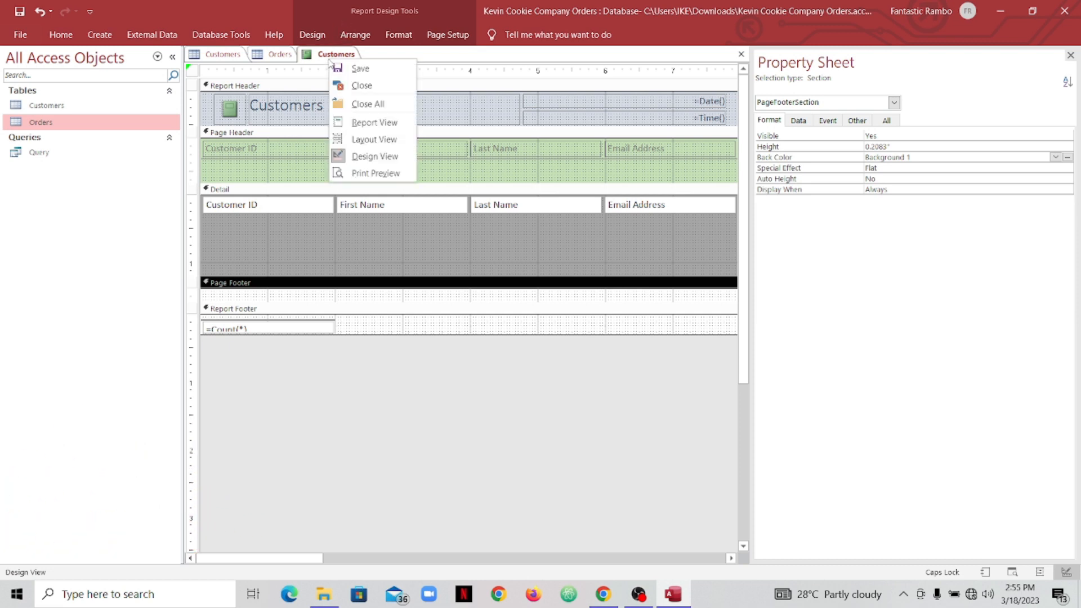
left_click(359, 124)
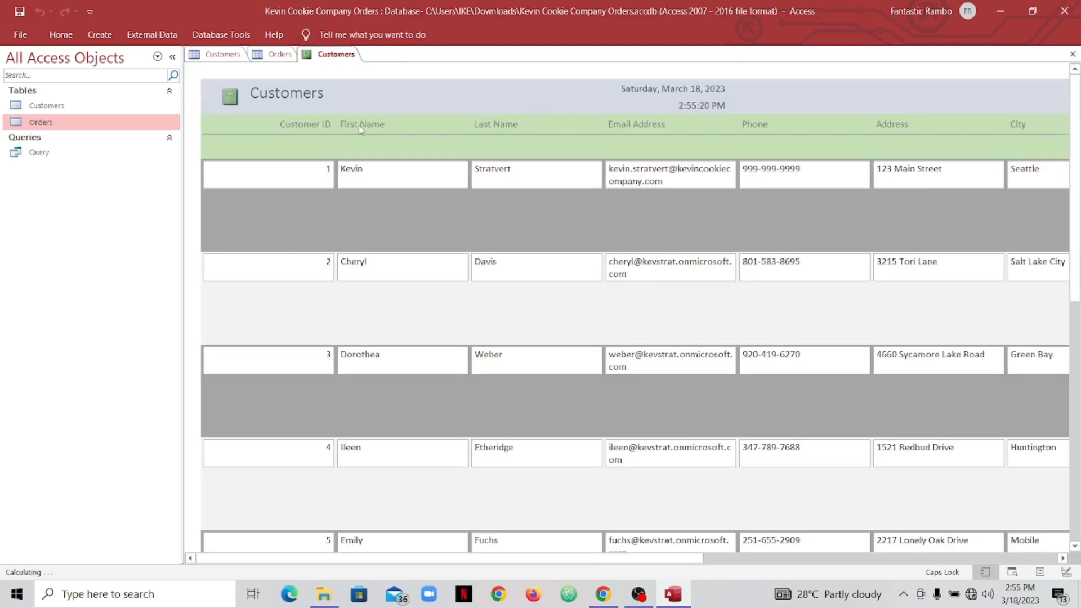
scroll(509, 416, "down", 1)
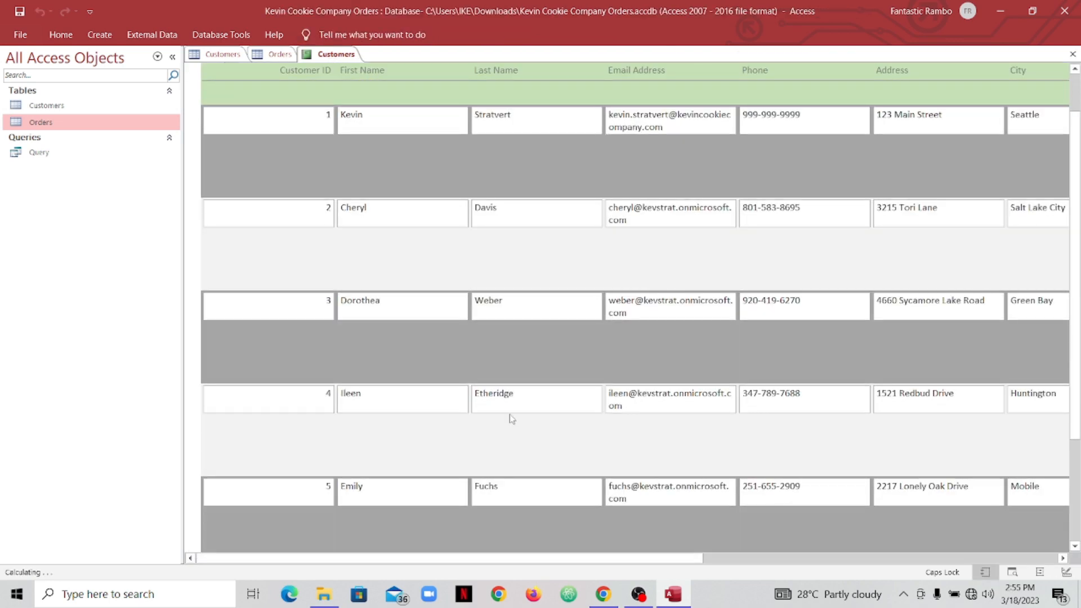
Look over the Customers report's title, column headings and customer records in Report View.
scroll(512, 416, "down", 1)
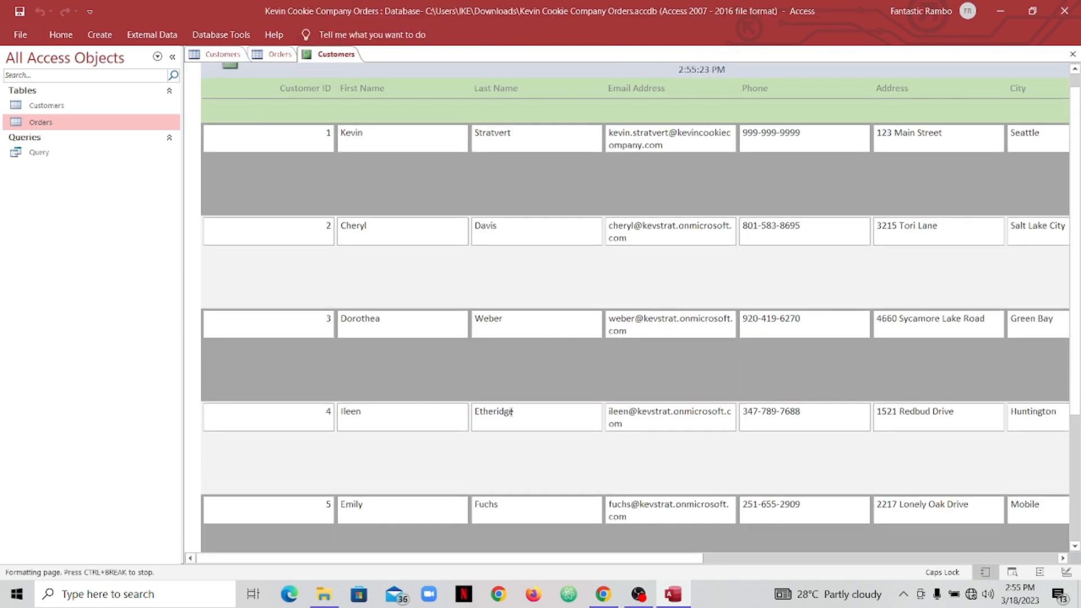
scroll(514, 416, "up", 2)
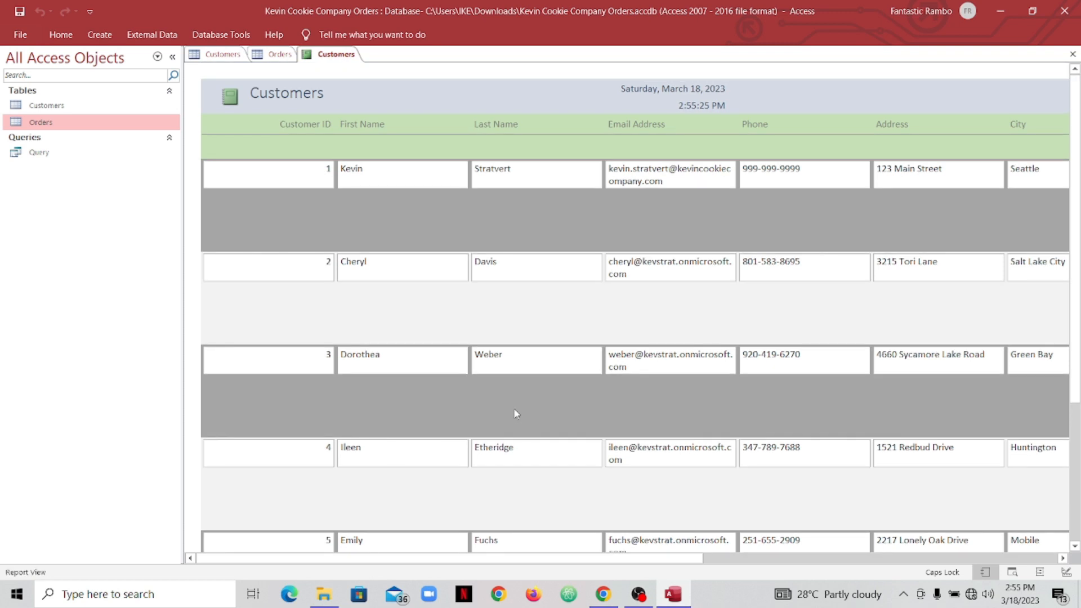
scroll(514, 408, "down", 2)
scroll(515, 400, "up", 2)
scroll(521, 394, "down", 2)
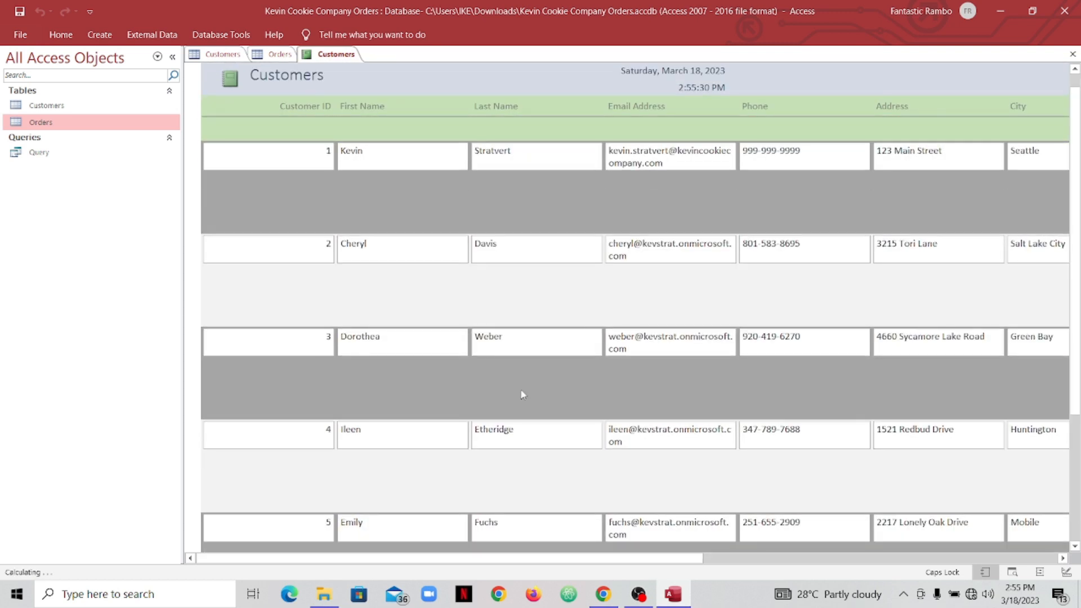
scroll(521, 395, "up", 2)
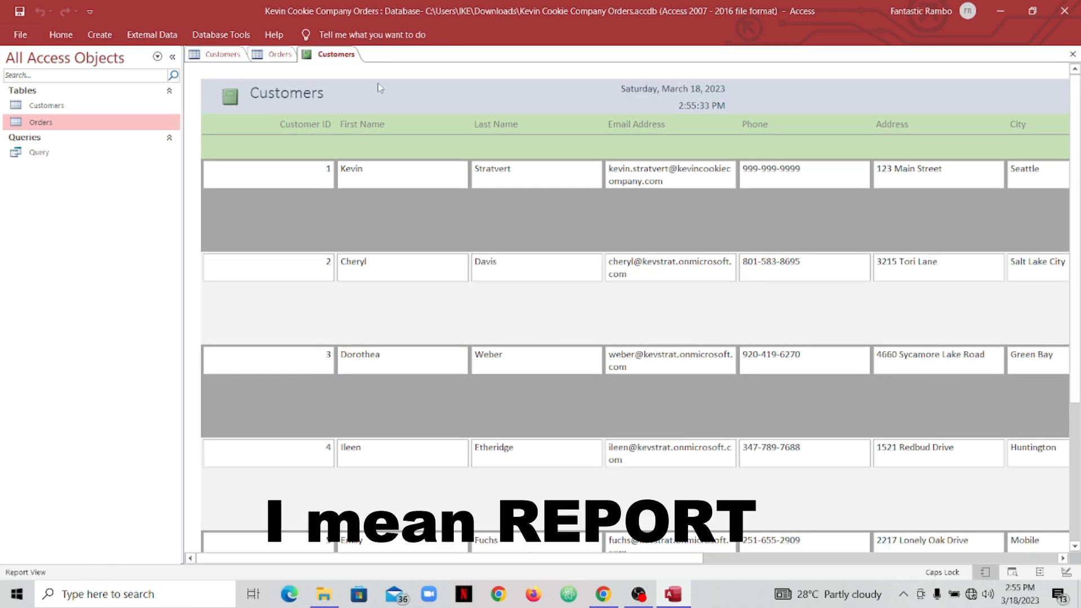
Examine the Customers report in Print Preview and set its page orientation to landscape.
right_click(311, 57)
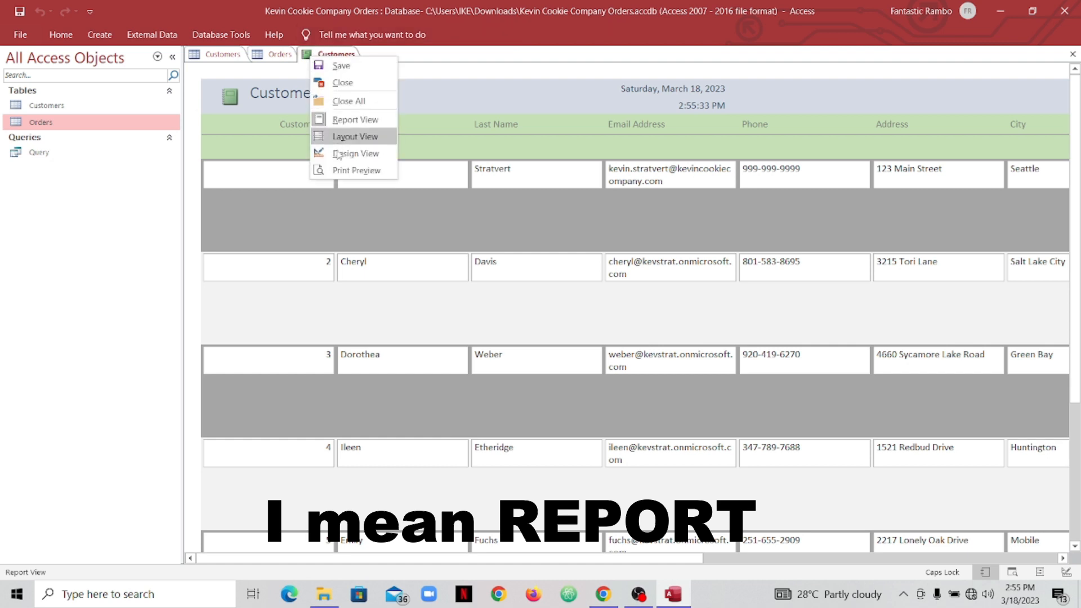
left_click(344, 171)
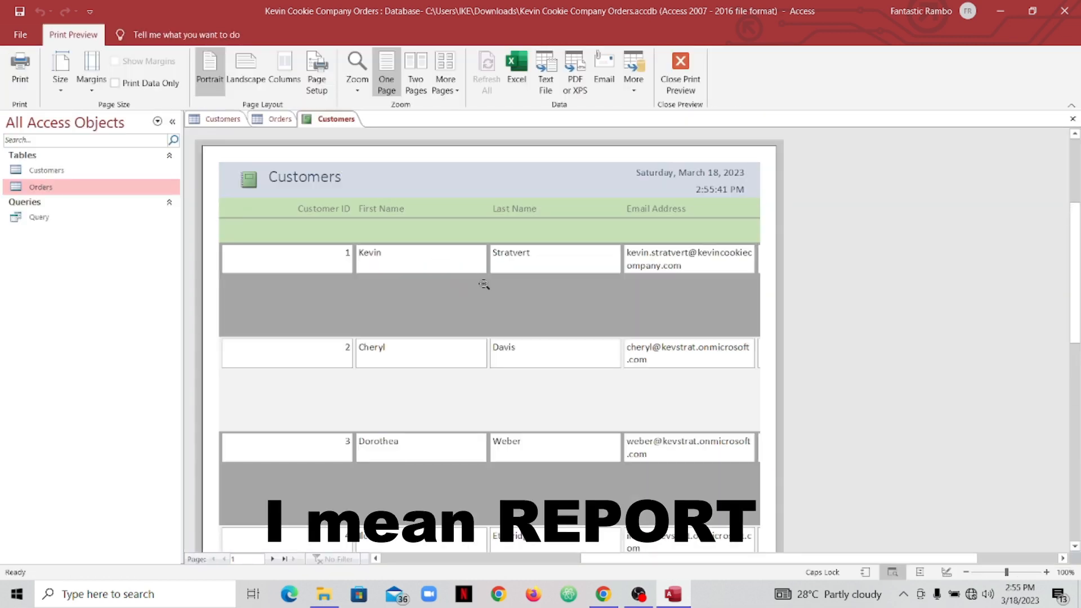
scroll(484, 284, "down", 5)
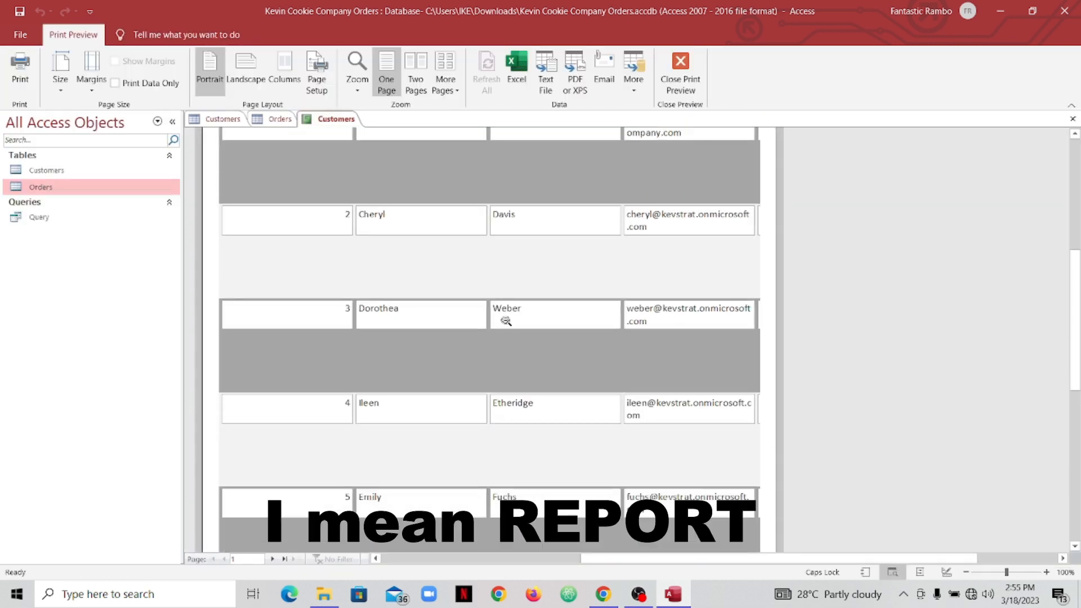
scroll(505, 321, "down", 9)
scroll(510, 328, "up", 2)
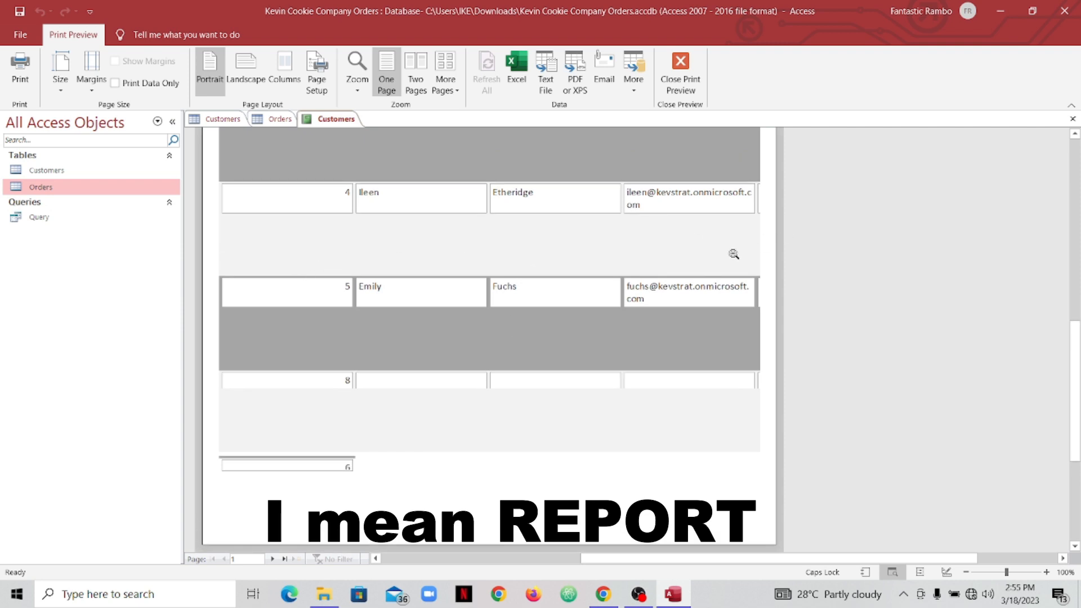
scroll(730, 253, "up", 8)
scroll(730, 257, "up", 5)
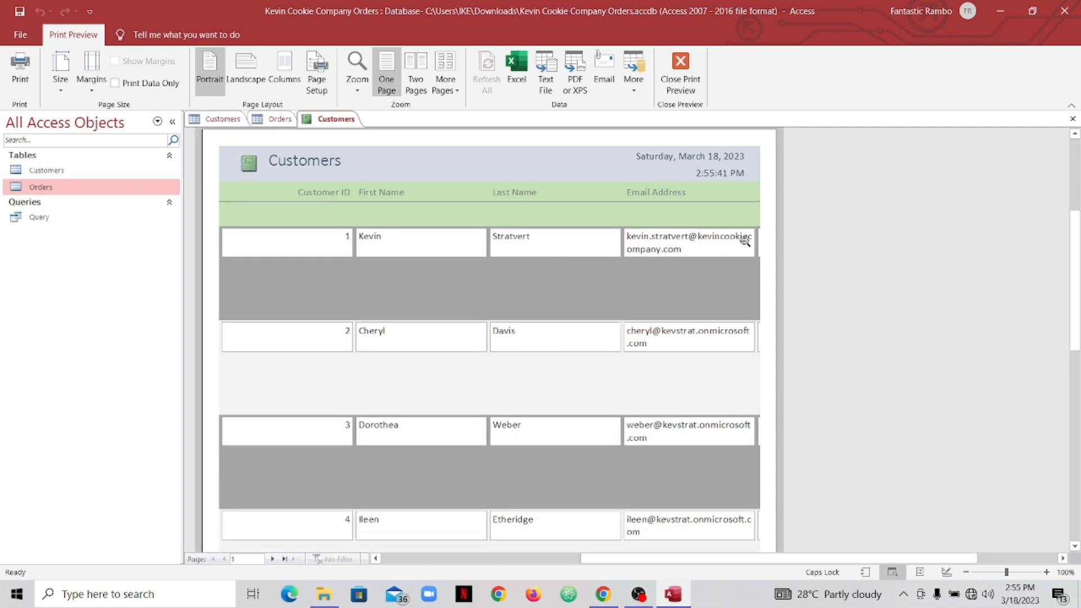
left_click(255, 77)
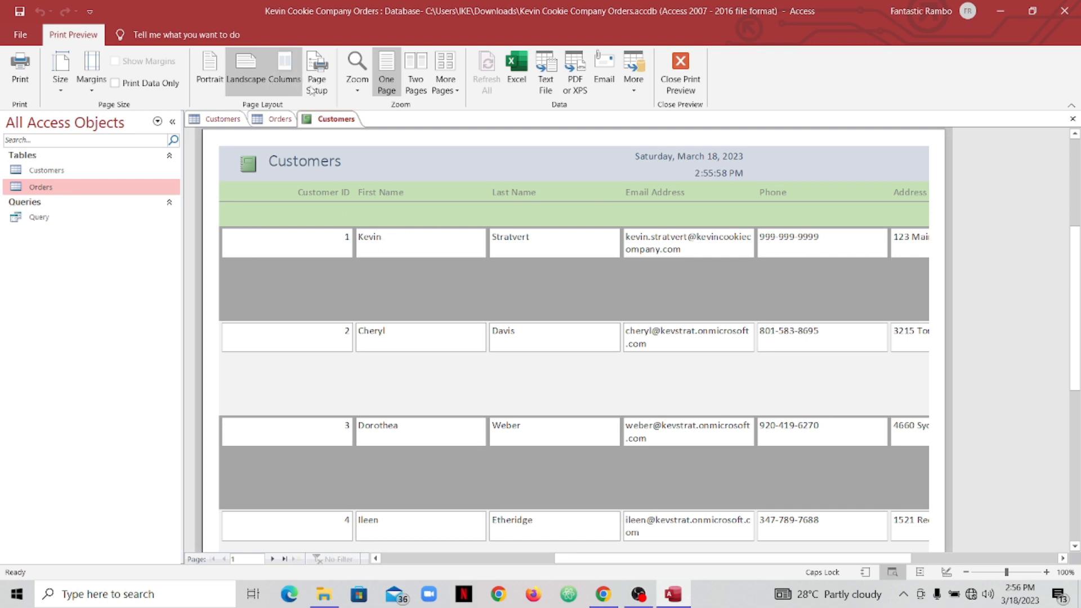
Switch the report through Design View to Layout View and close the Property Sheet.
right_click(333, 118)
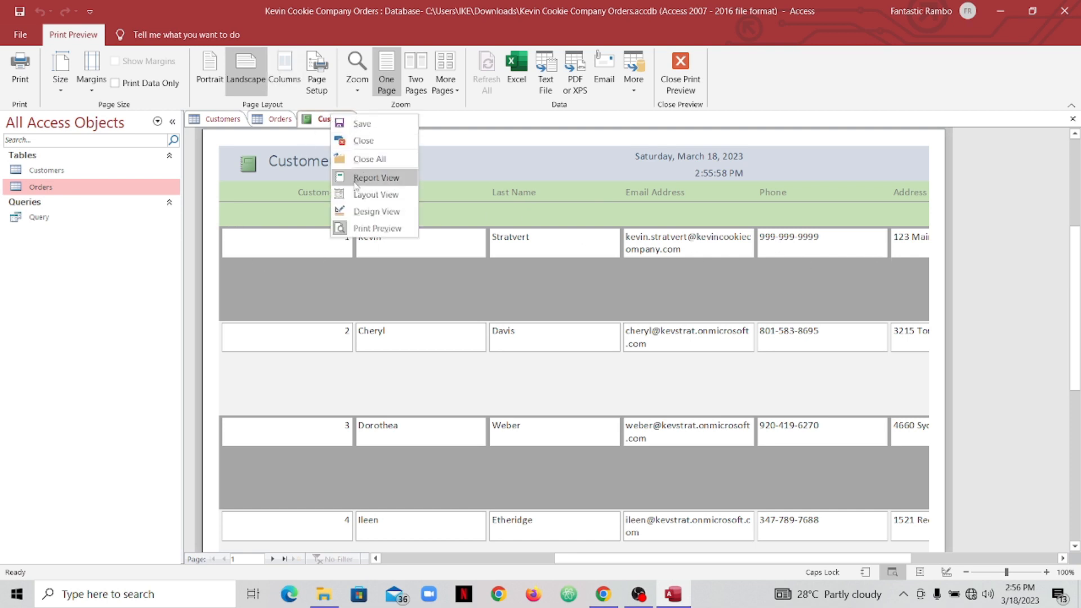
left_click(363, 216)
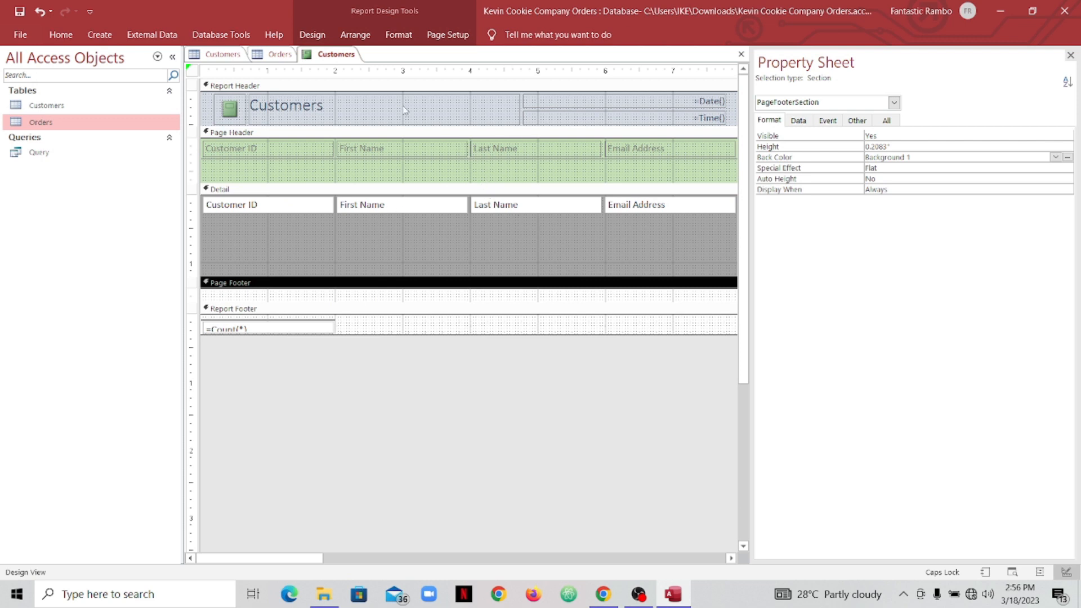
right_click(335, 55)
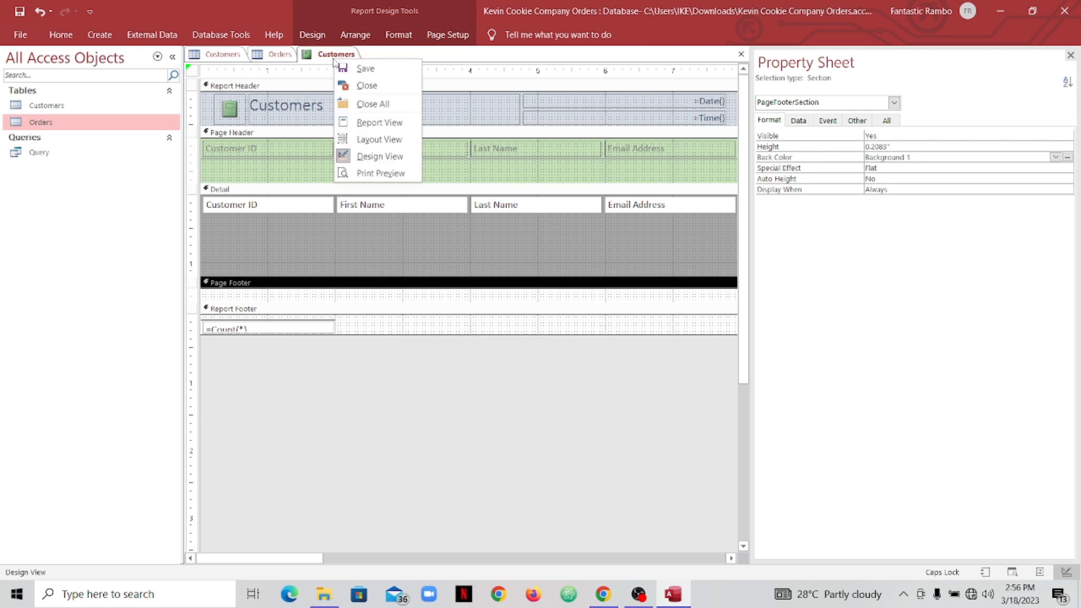
left_click(376, 140)
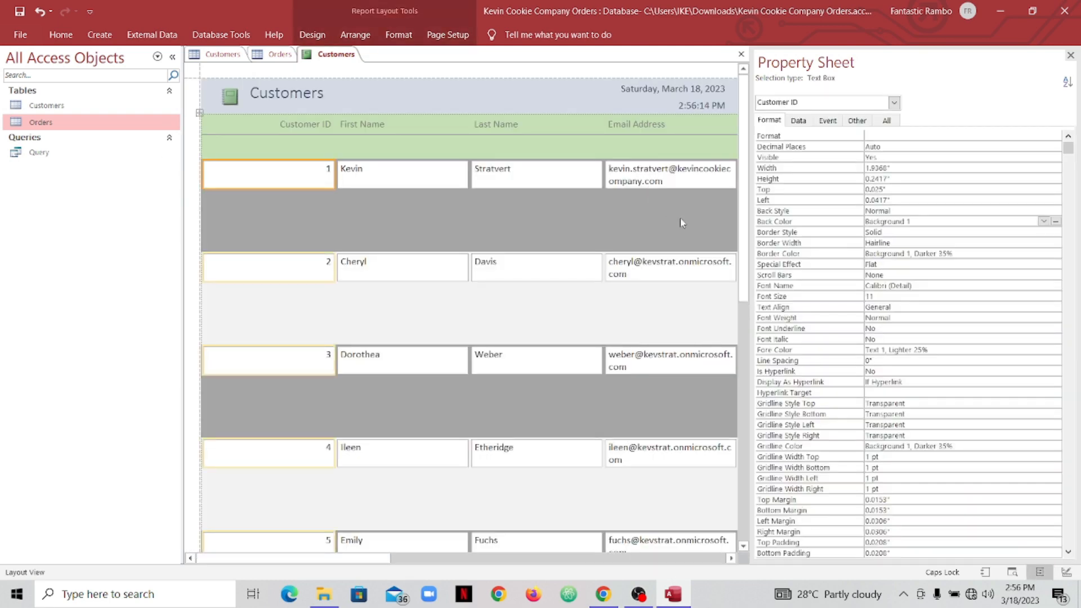
left_click(1071, 55)
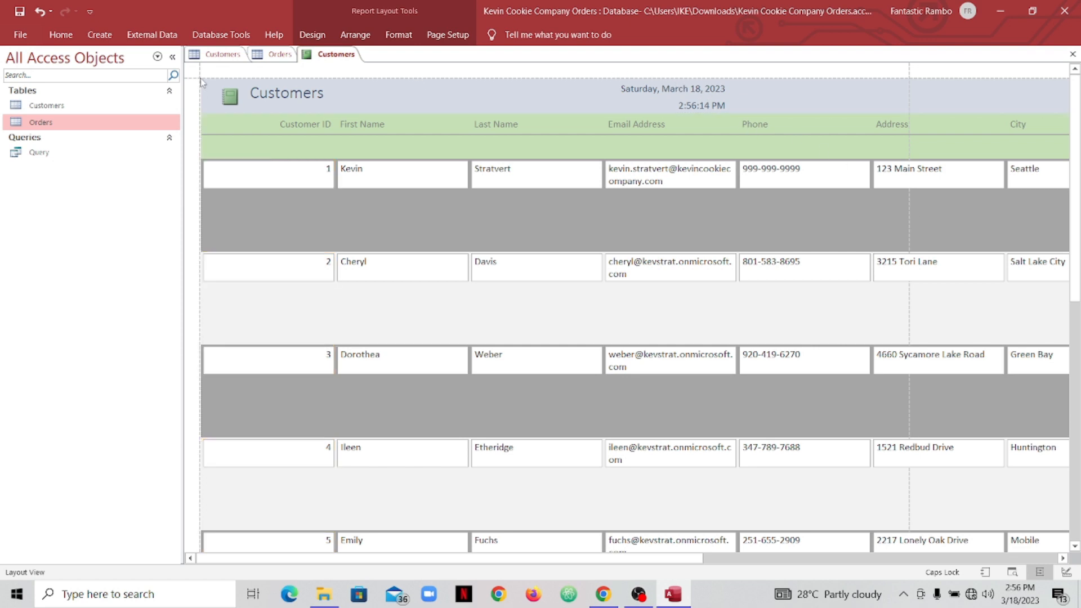
Move the Report Header block with the logo, title, date and time slightly down and to the right.
left_click(221, 100)
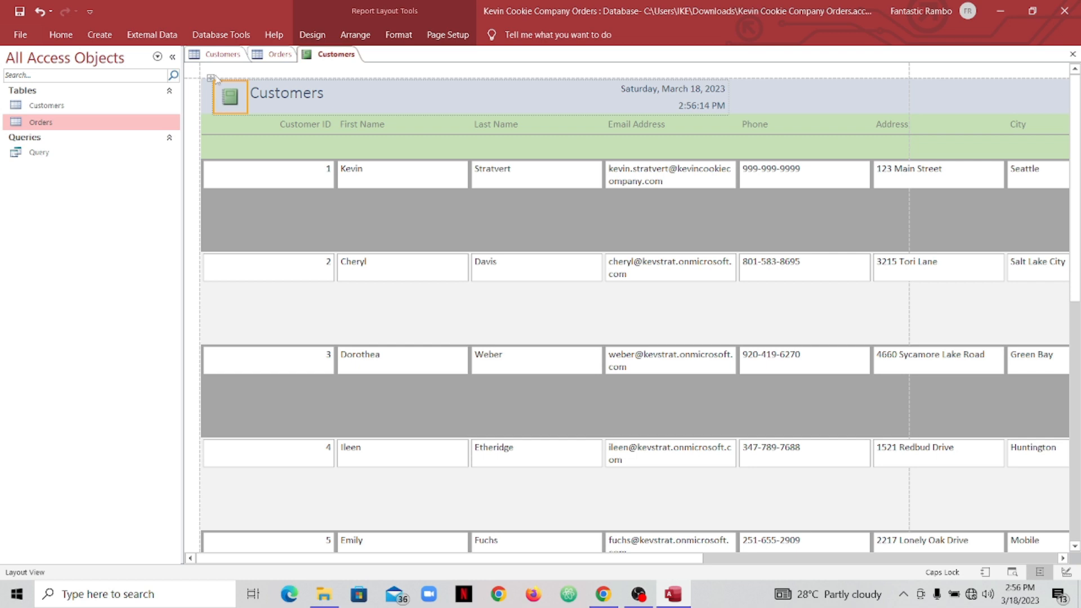
left_click_drag(211, 77, 212, 139)
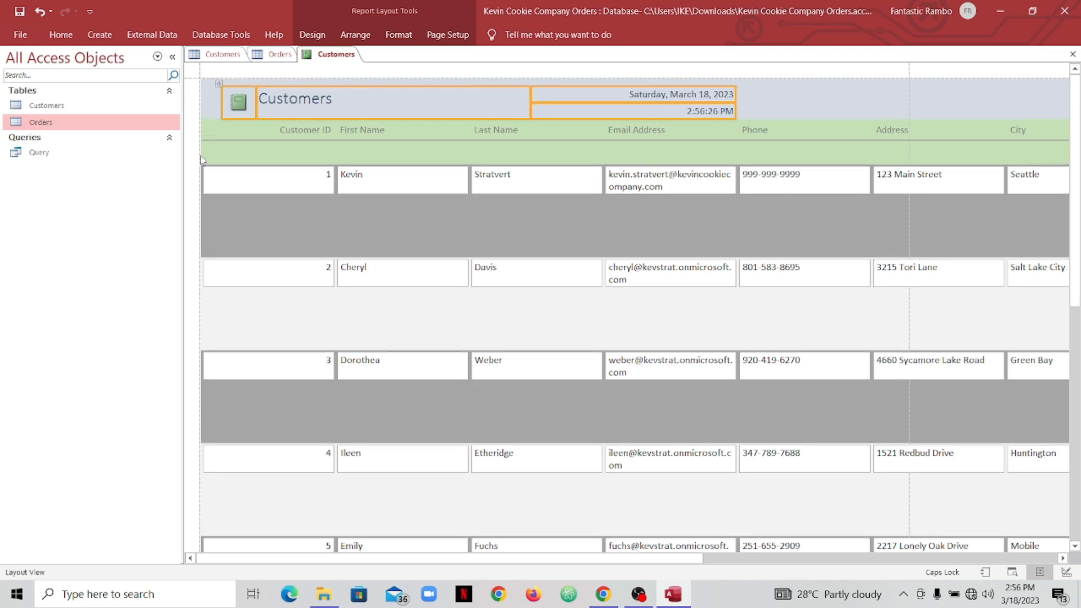
left_click(911, 158)
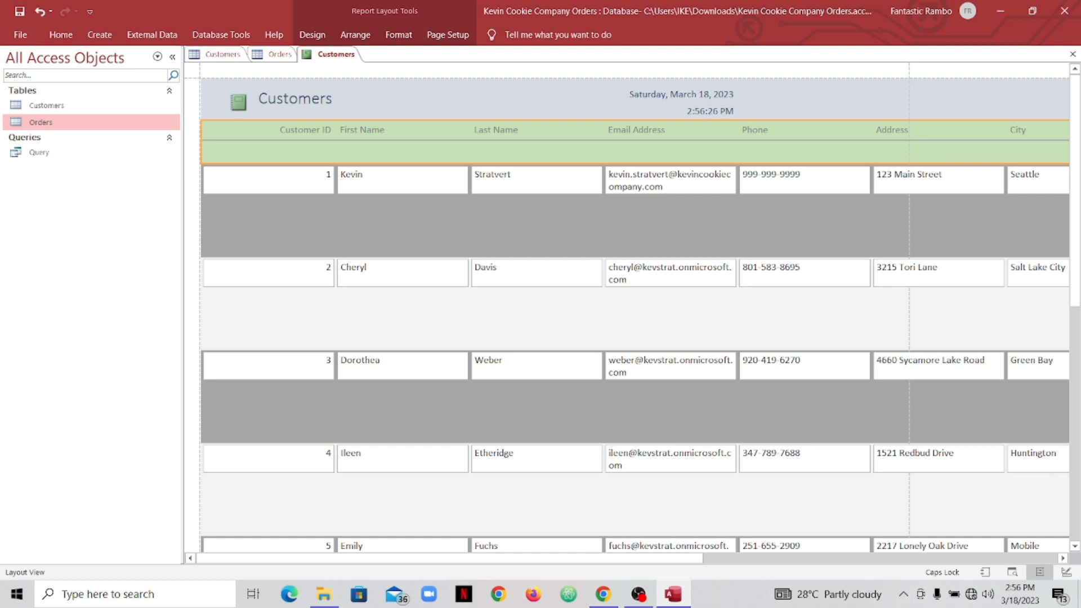
In Design View, narrow the report to about 21.8" so its right edge meets the end of the Notes column.
left_click_drag(614, 559, 1079, 563)
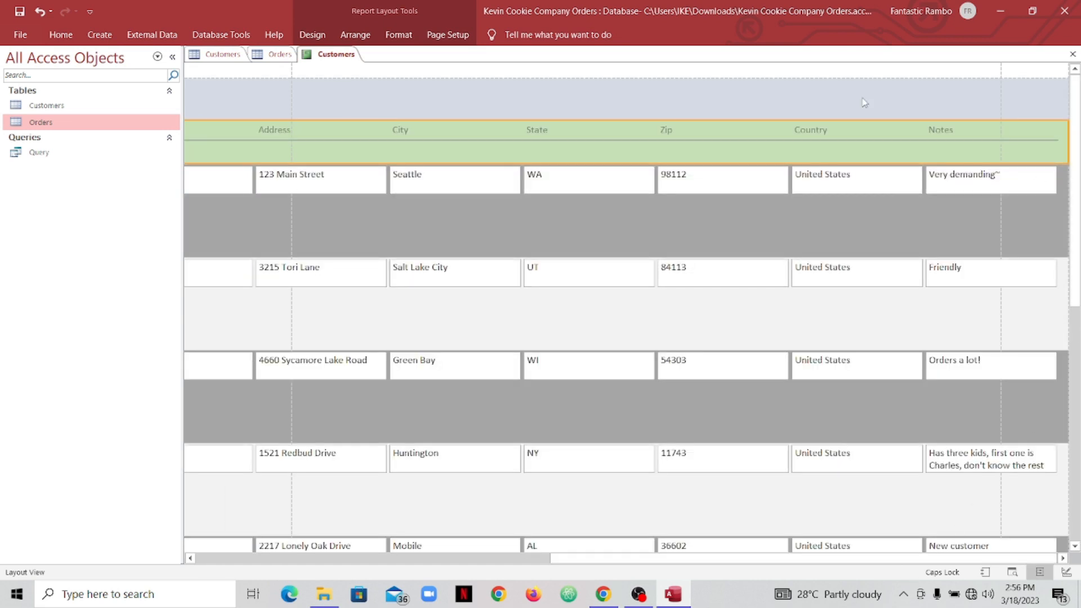
right_click(331, 54)
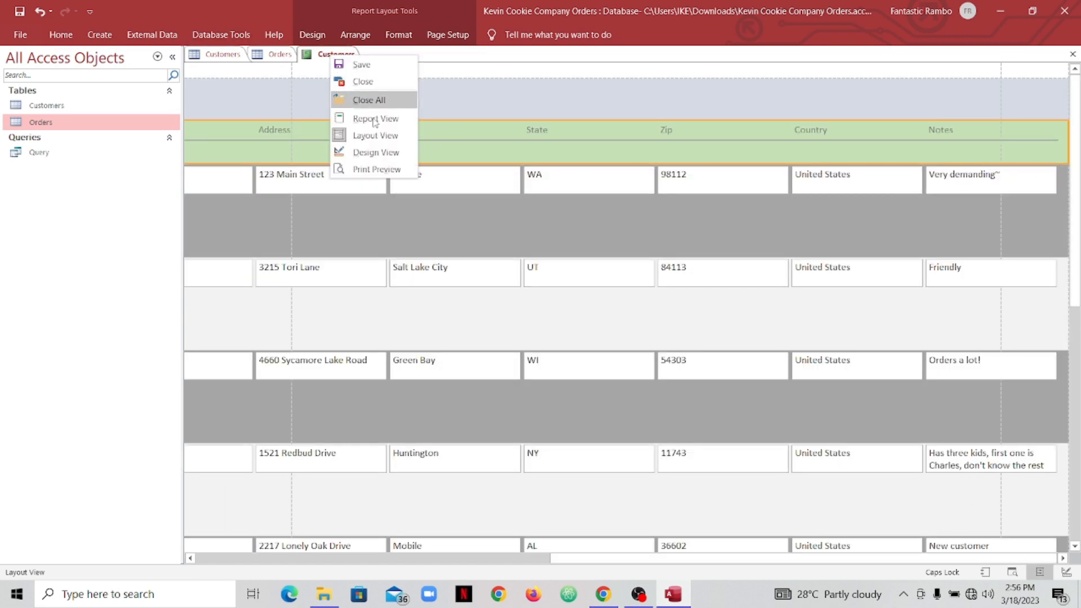
left_click(375, 152)
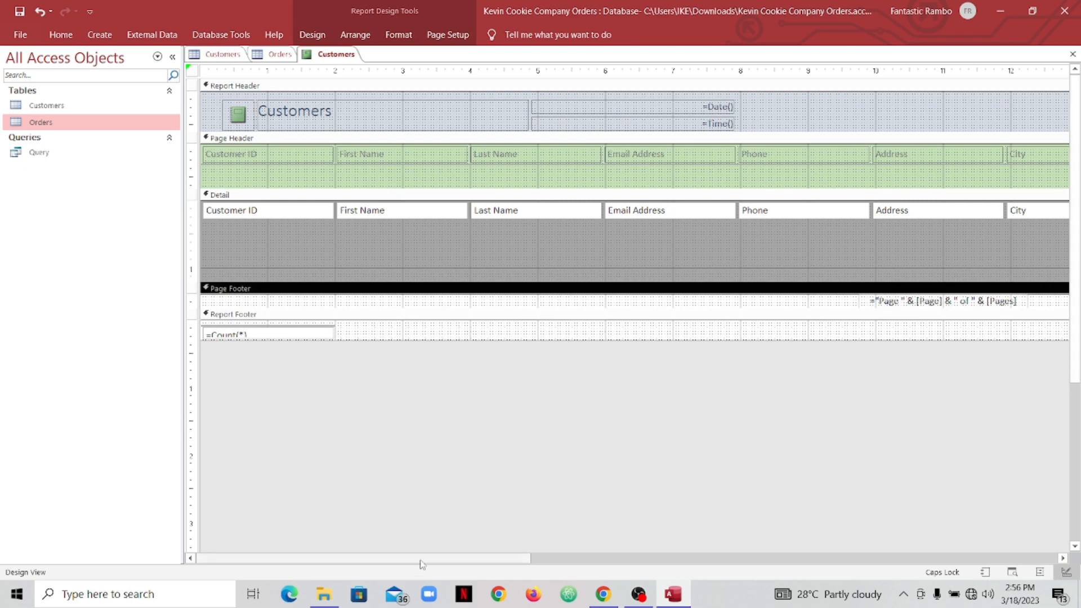
left_click_drag(423, 559, 926, 531)
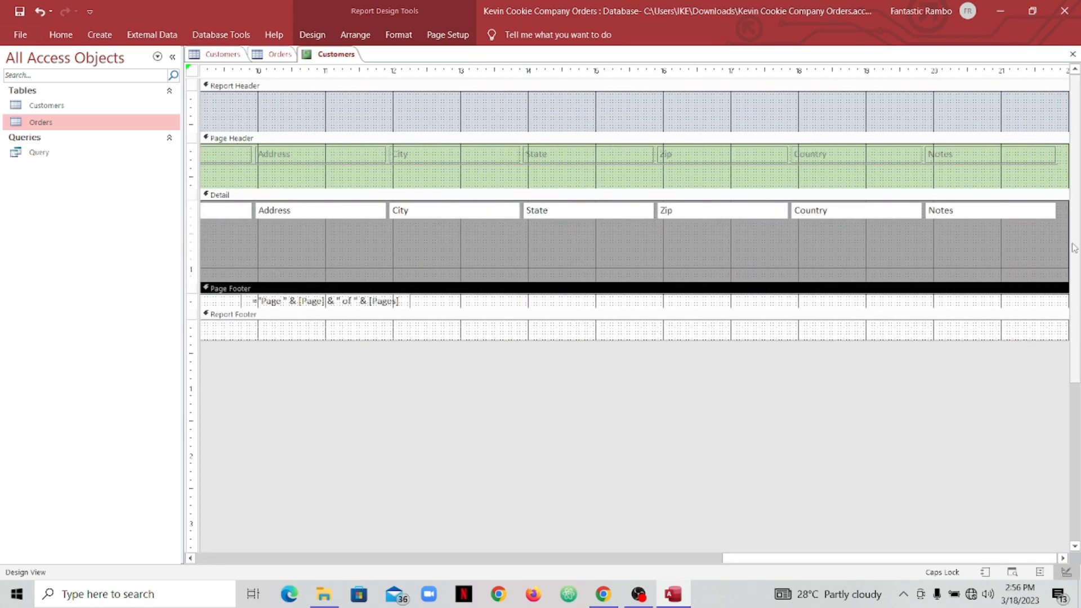
left_click_drag(1066, 236, 707, 262)
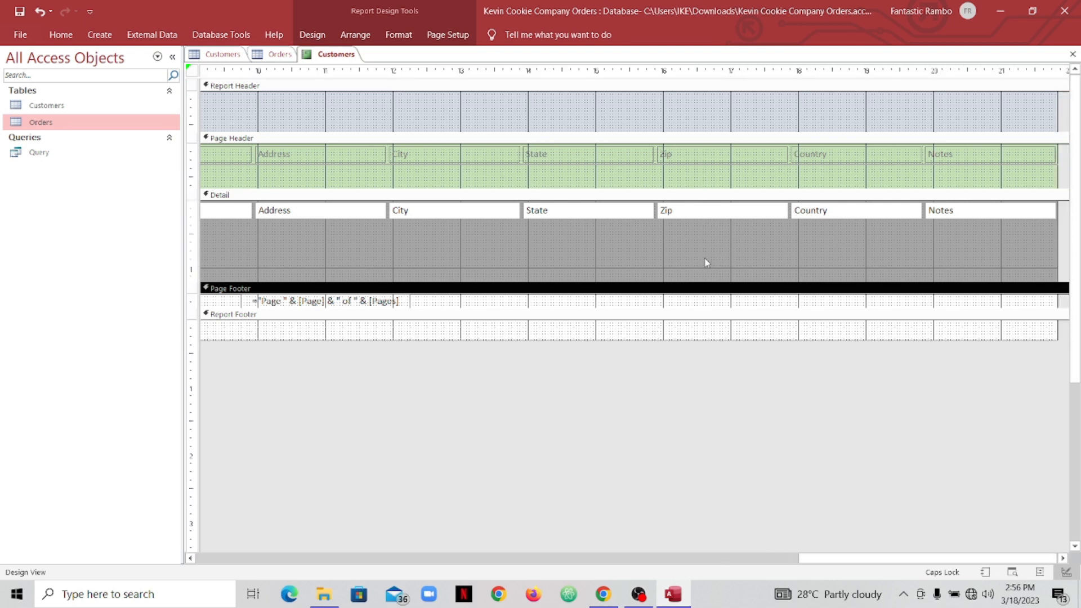
left_click_drag(1057, 221, 1014, 242)
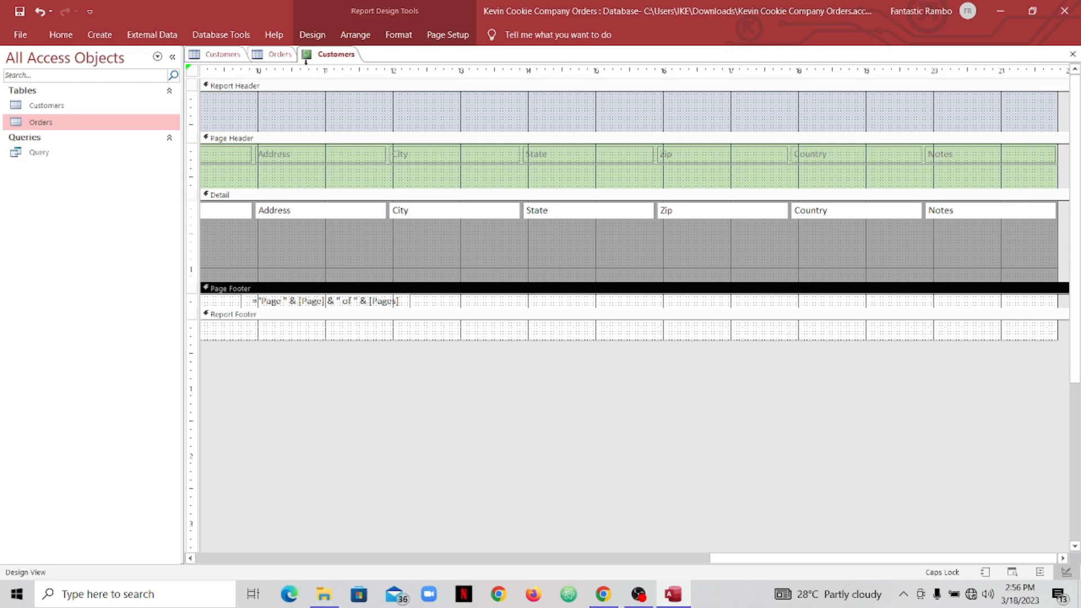
Show the report in Report View and check the records from the header down to the page number.
right_click(327, 54)
left_click(386, 126)
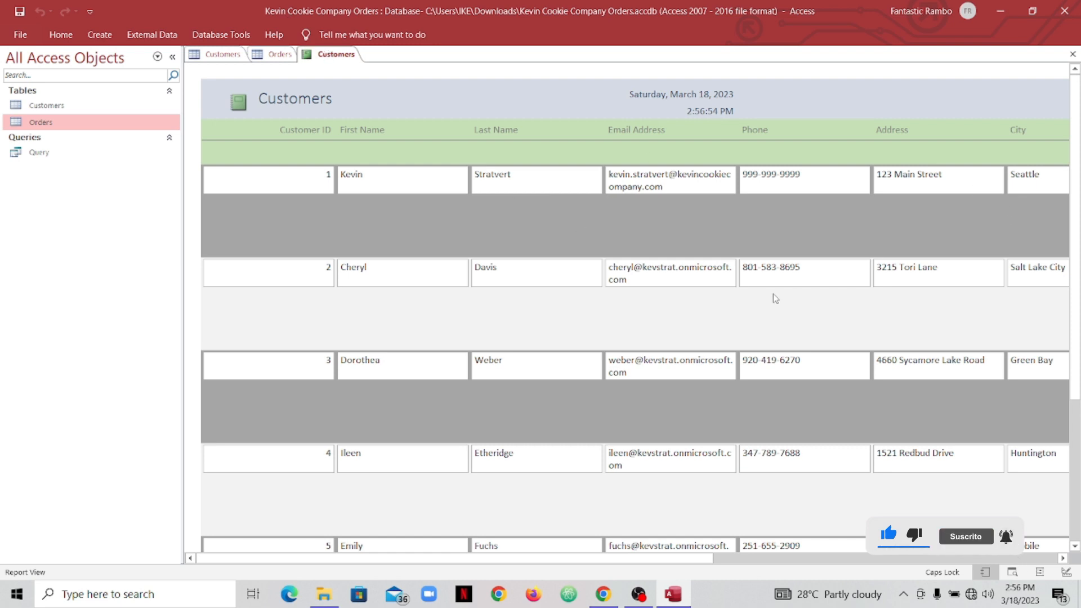
scroll(776, 299, "down", 2)
scroll(778, 301, "up", 2)
scroll(781, 303, "down", 3)
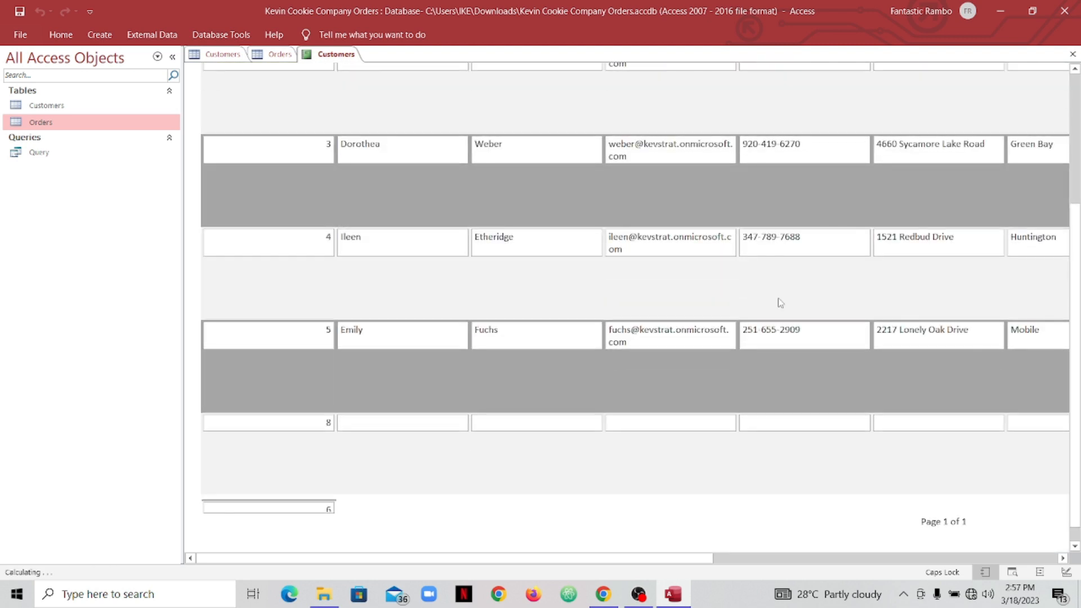
scroll(779, 301, "up", 3)
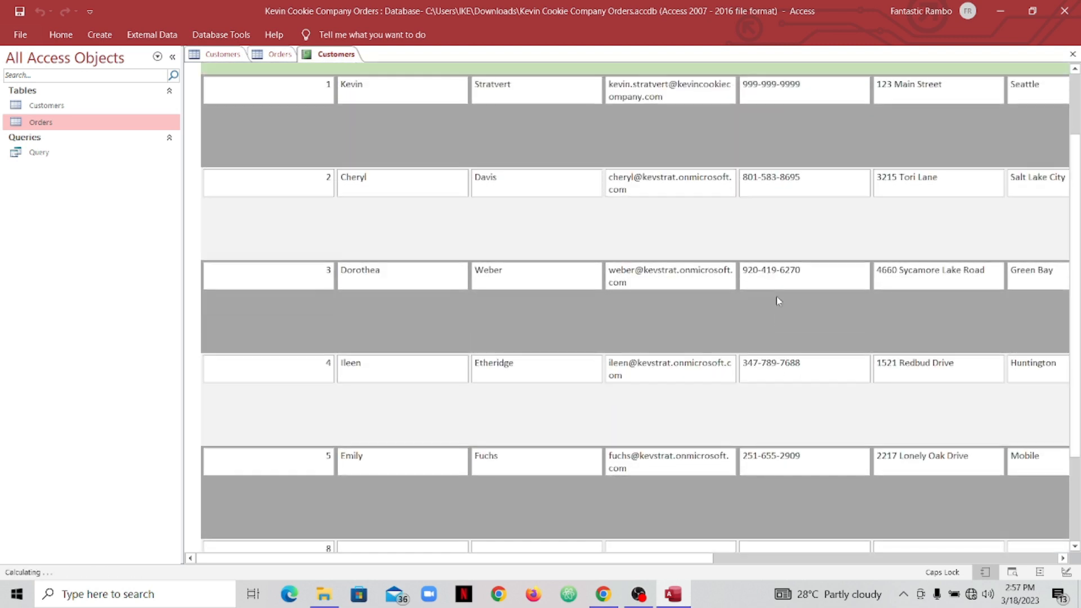
scroll(777, 301, "up", 2)
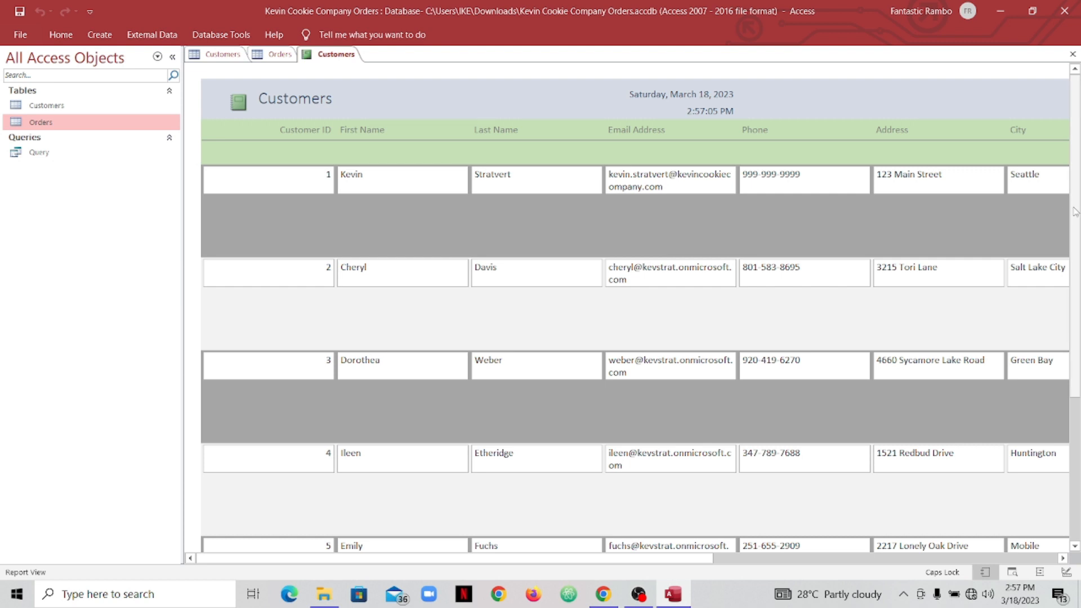
Return the report to Design View and save it under the name "Customers report".
right_click(327, 55)
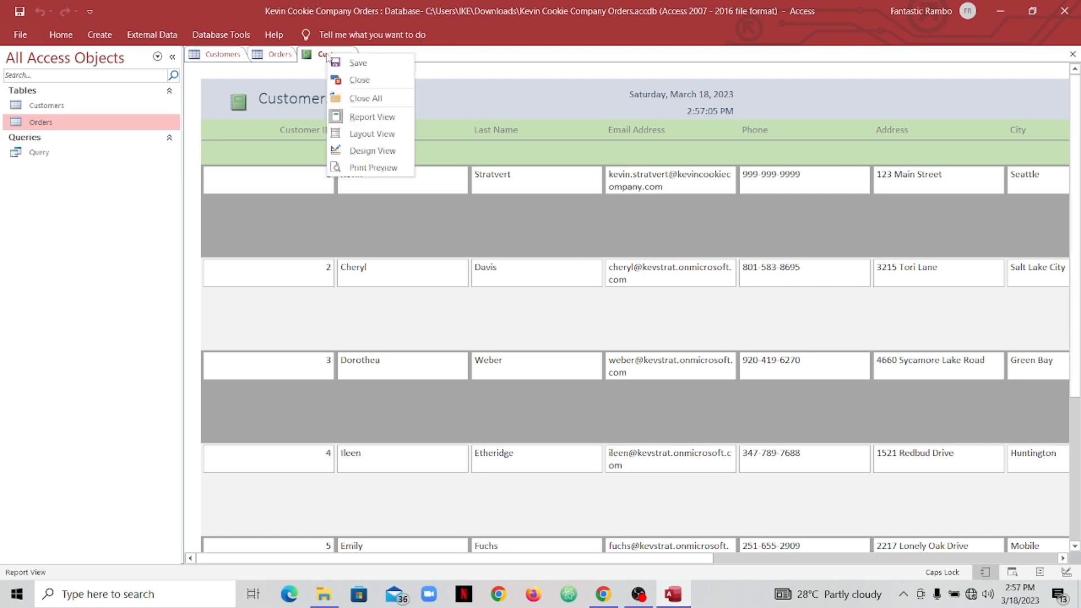
left_click(372, 151)
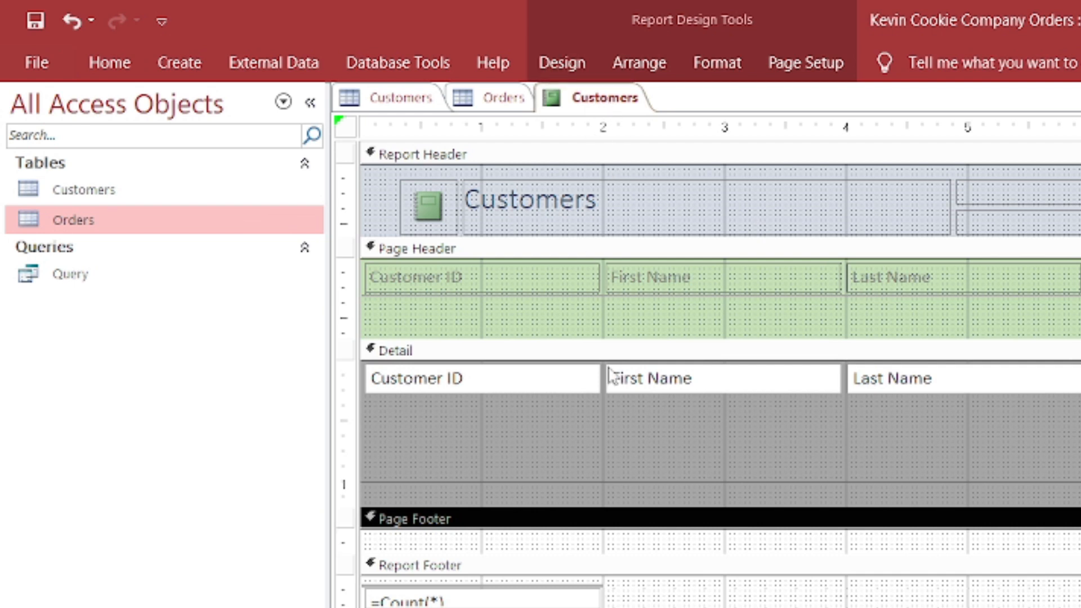
right_click(596, 98)
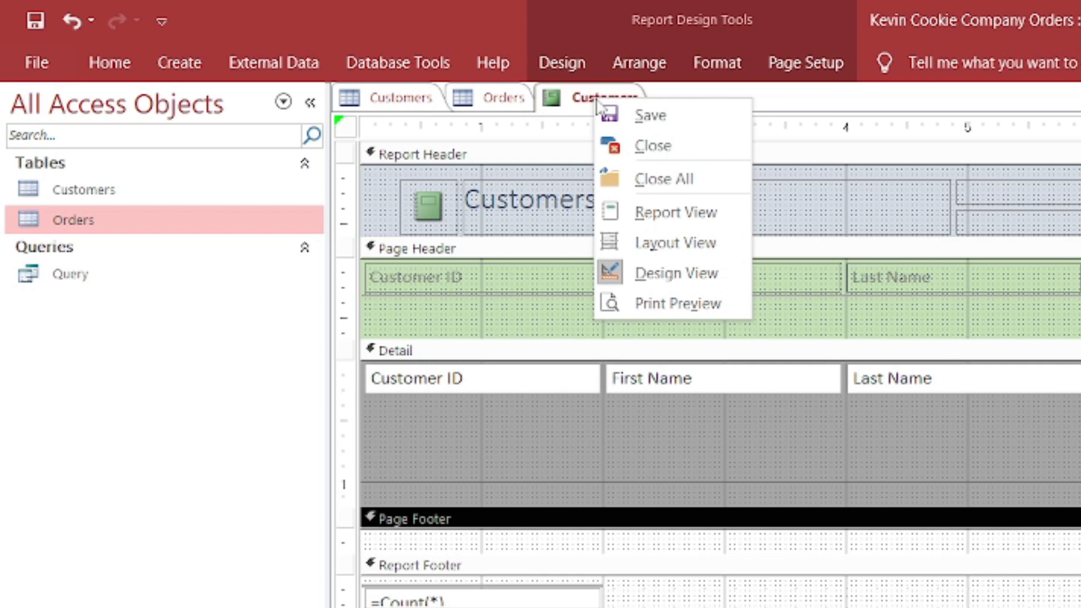
left_click(645, 119)
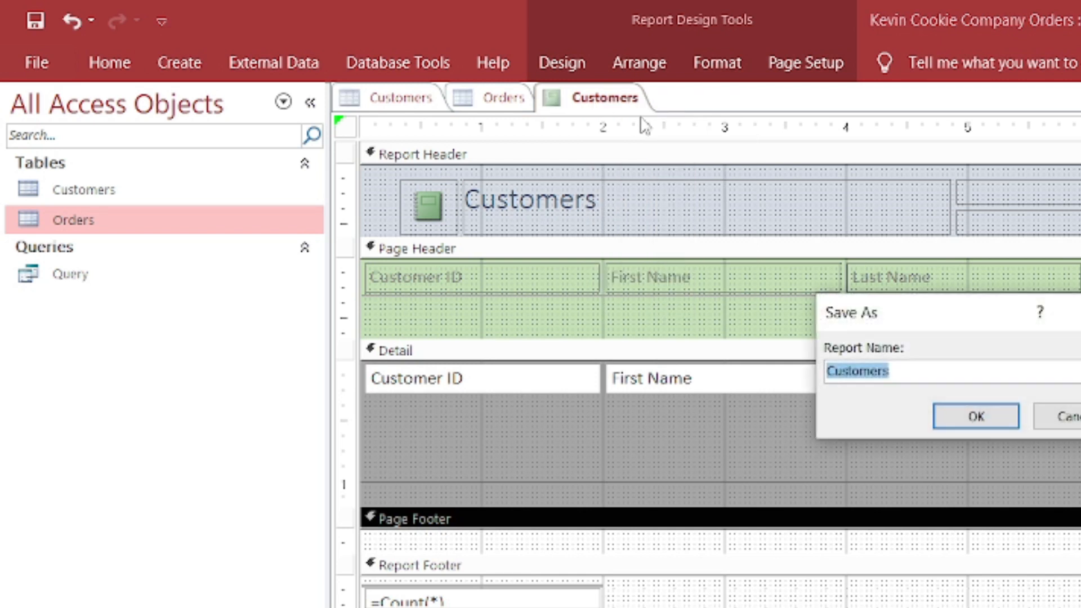
left_click(910, 367)
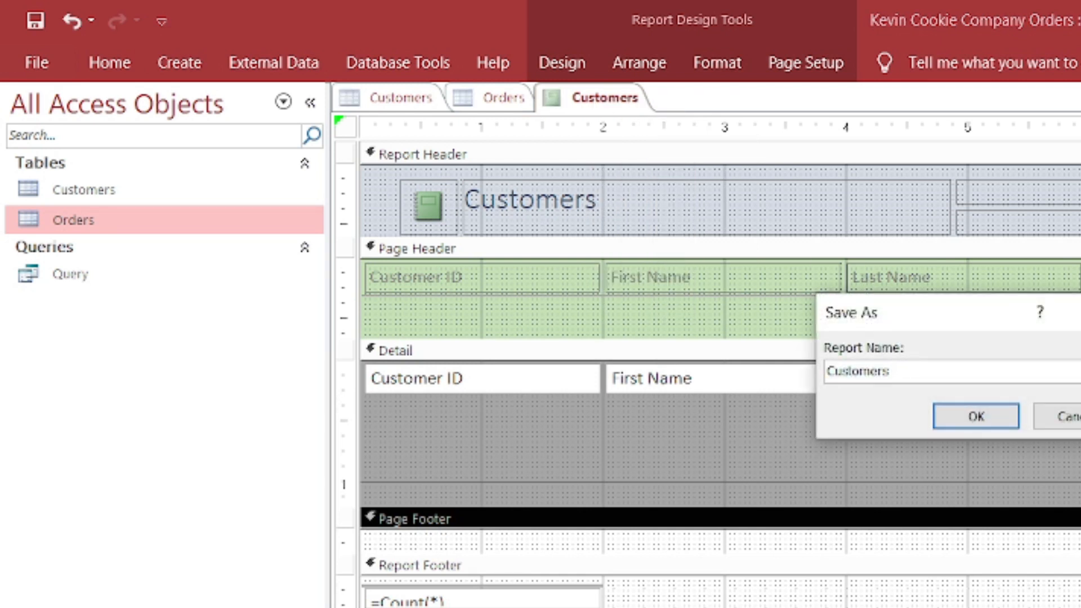
type("report")
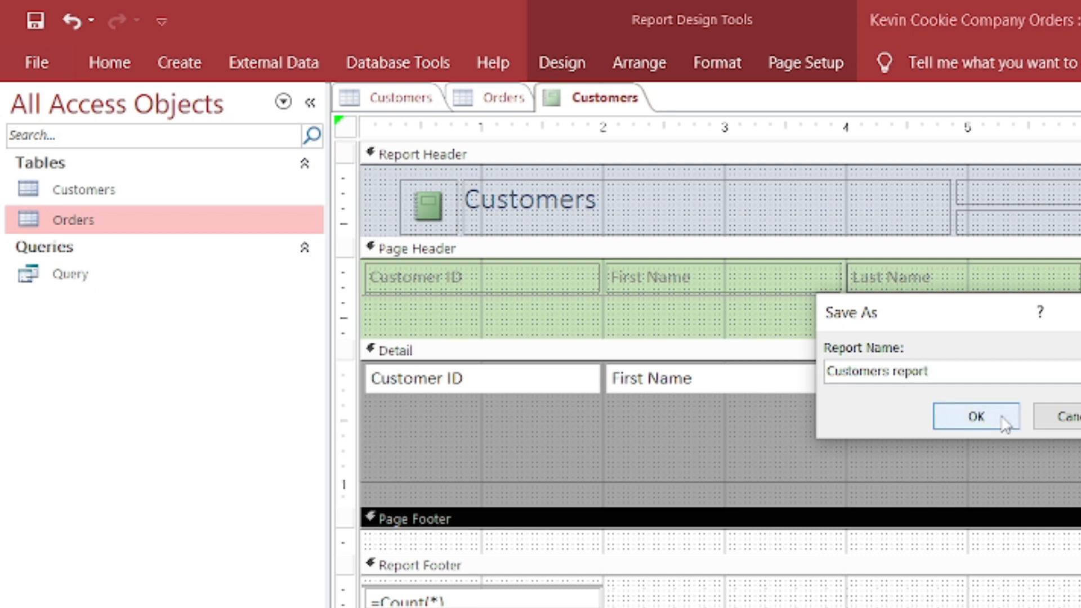
left_click(977, 416)
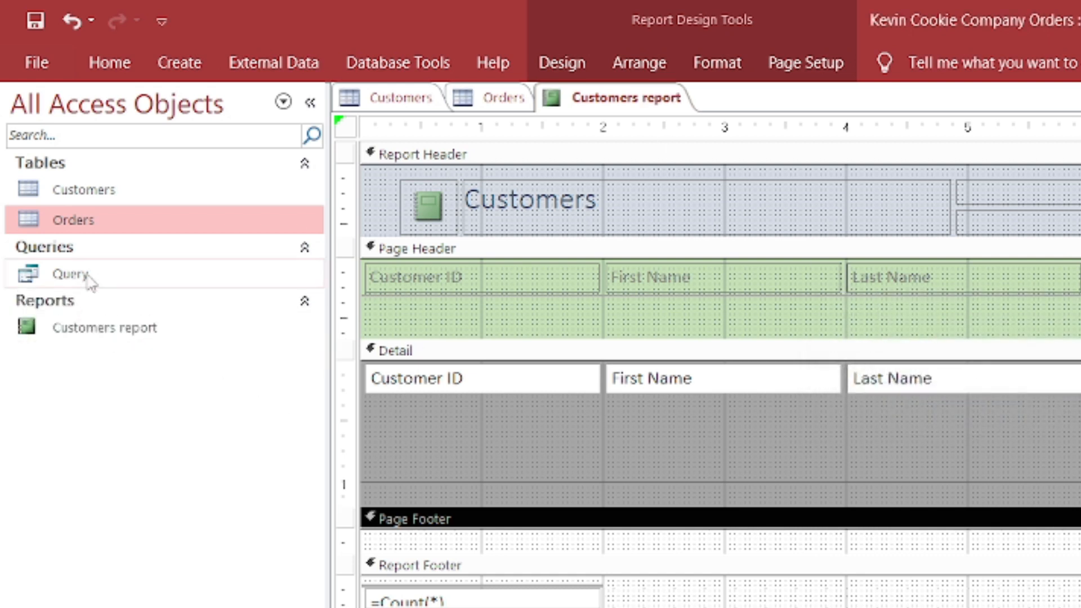